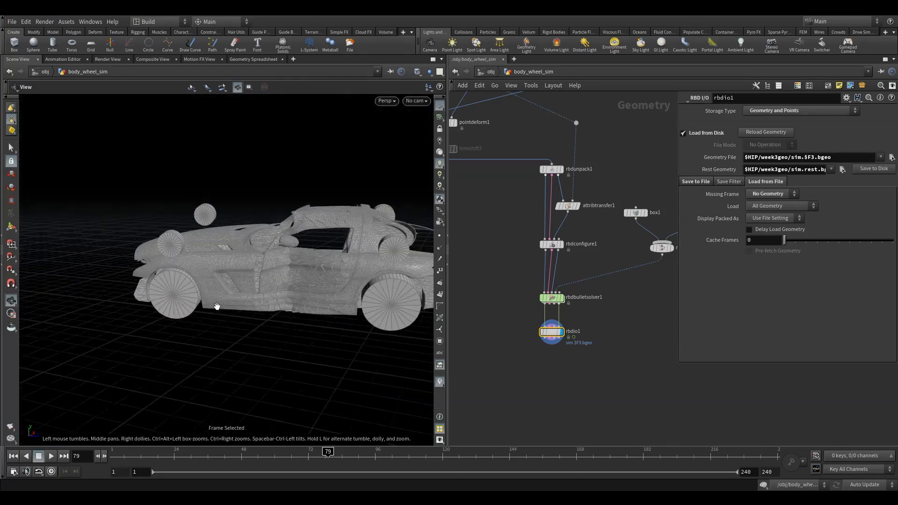
Allow editing of the contents of the rbdio1 node.
drag(340, 453, 444, 453)
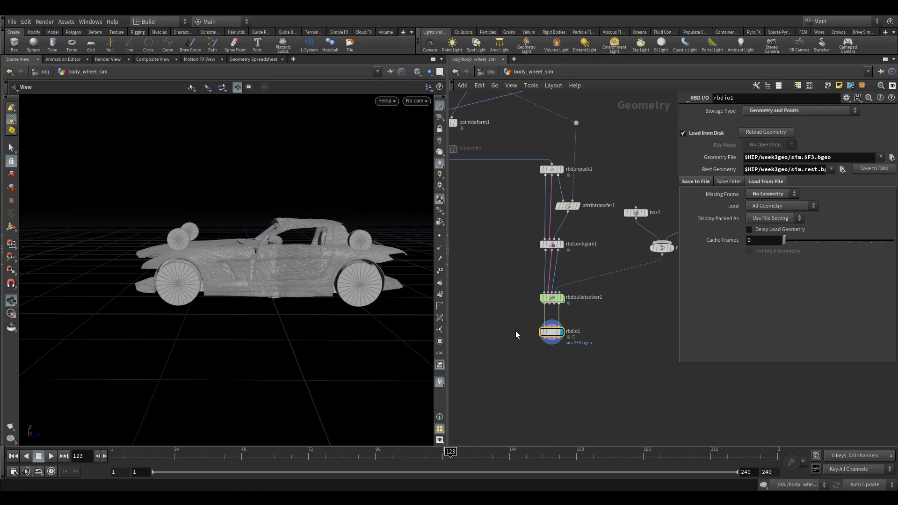
scroll(538, 340, up, 6)
mouse_move(536, 345)
mouse_move(536, 345)
mouse_down()
mouse_move(526, 335)
mouse_move(527, 346)
mouse_up()
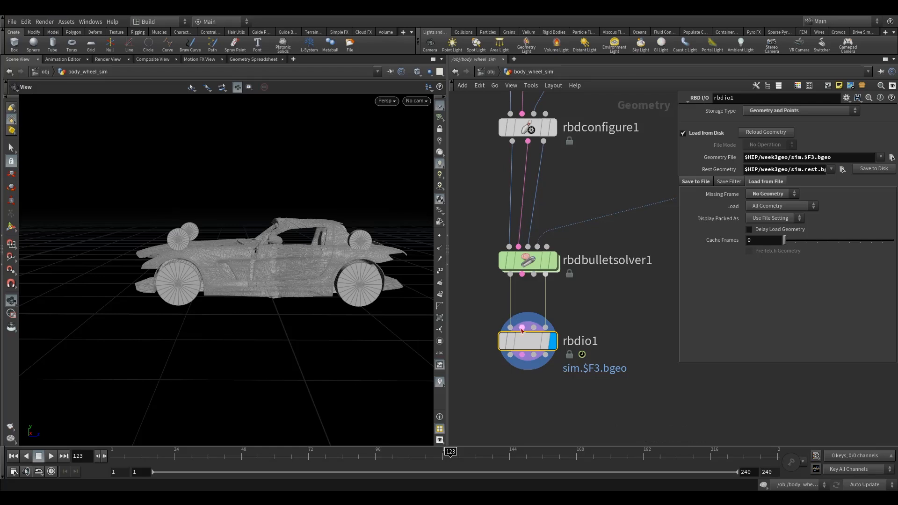
mouse_move(526, 338)
right_click(537, 342)
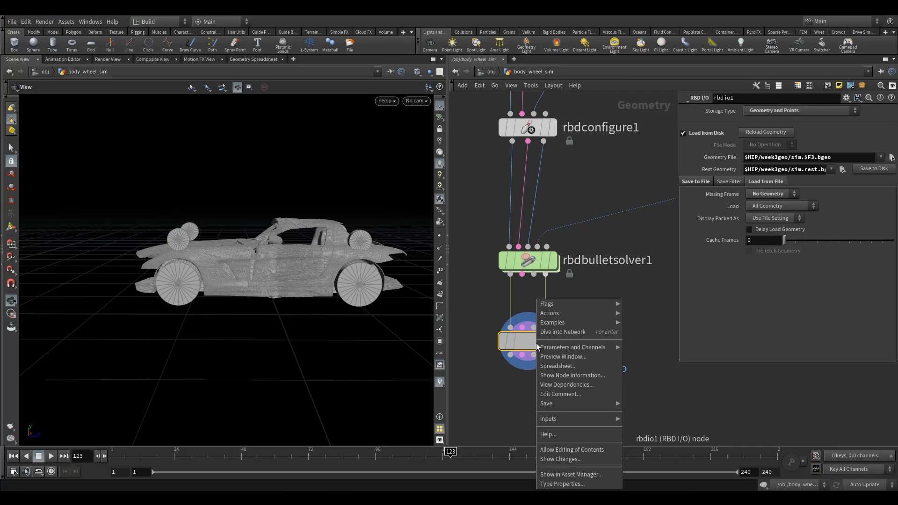
click(566, 450)
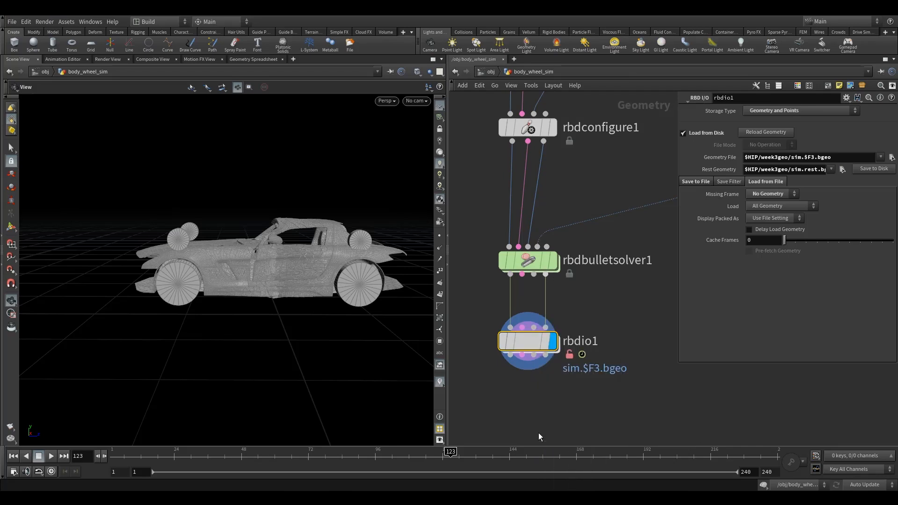
Dive into rbdio1 and set the display flag on the filecache1 node.
double_click(528, 342)
scroll(489, 326, down, 4)
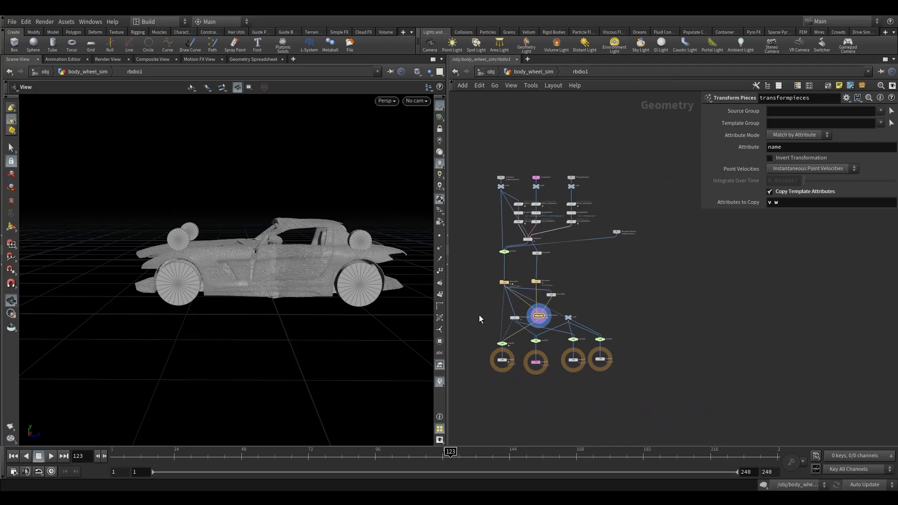
middle_drag(479, 315, 494, 333)
scroll(540, 266, up, 5)
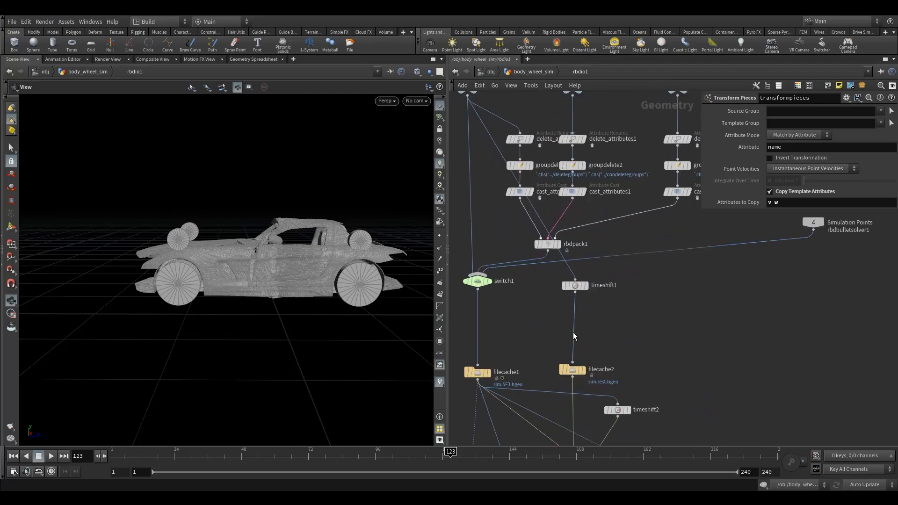
scroll(560, 332, down, 2)
middle_drag(539, 396, 577, 338)
scroll(509, 307, down, 1)
scroll(504, 325, up, 3)
middle_drag(514, 333, 483, 278)
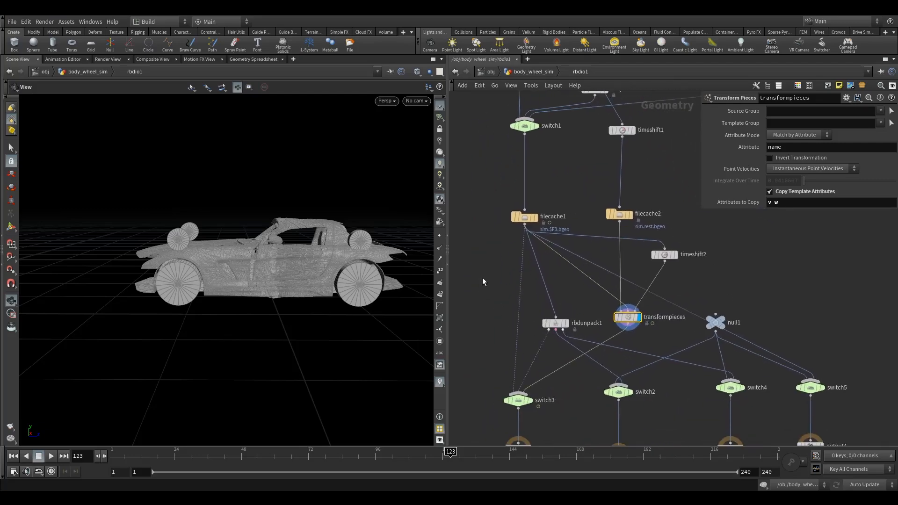
click(525, 216)
scroll(563, 237, up, 2)
middle_drag(573, 199, 539, 280)
scroll(539, 280, down, 1)
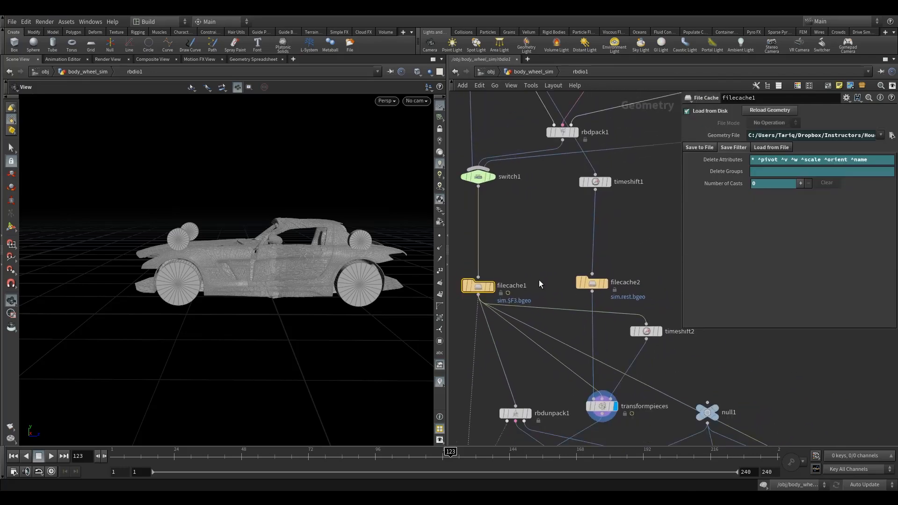
click(495, 270)
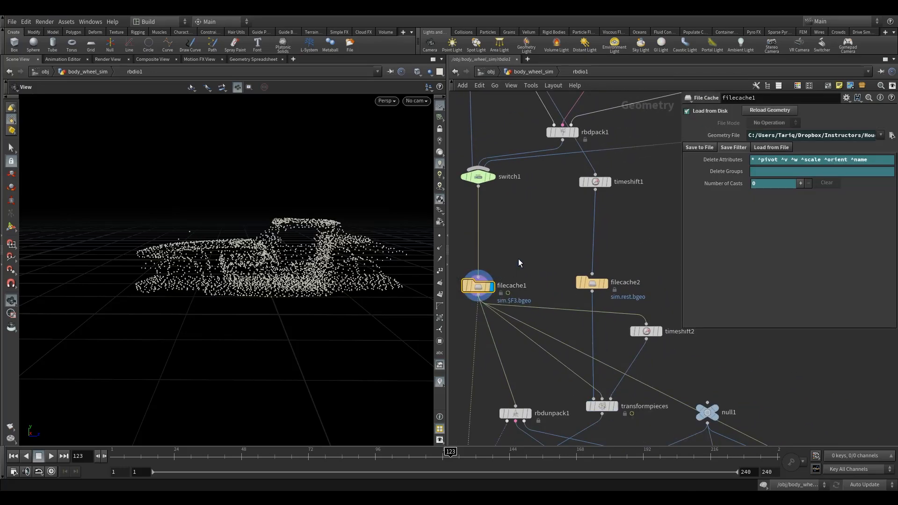
Compare the filecache2 and filecache1 outputs in the viewport while scrubbing the timeline.
drag(461, 458, 416, 467)
click(608, 276)
click(594, 282)
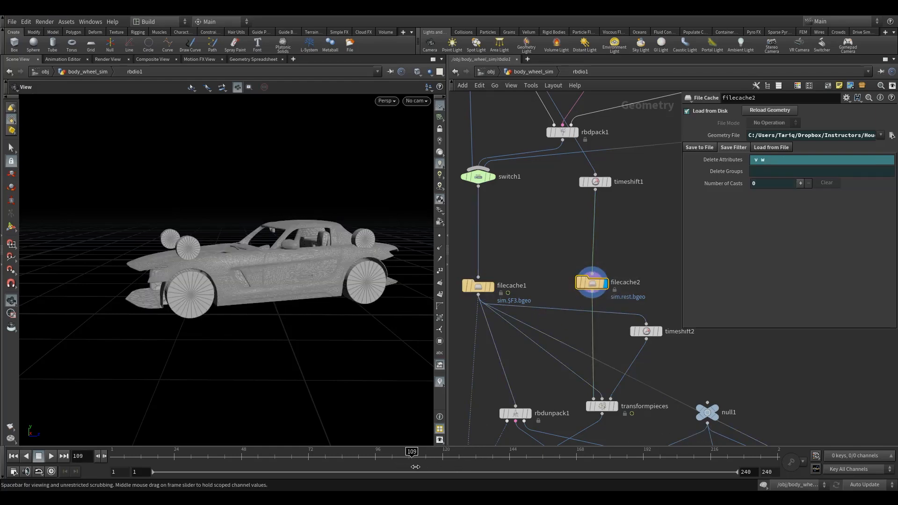
click(491, 287)
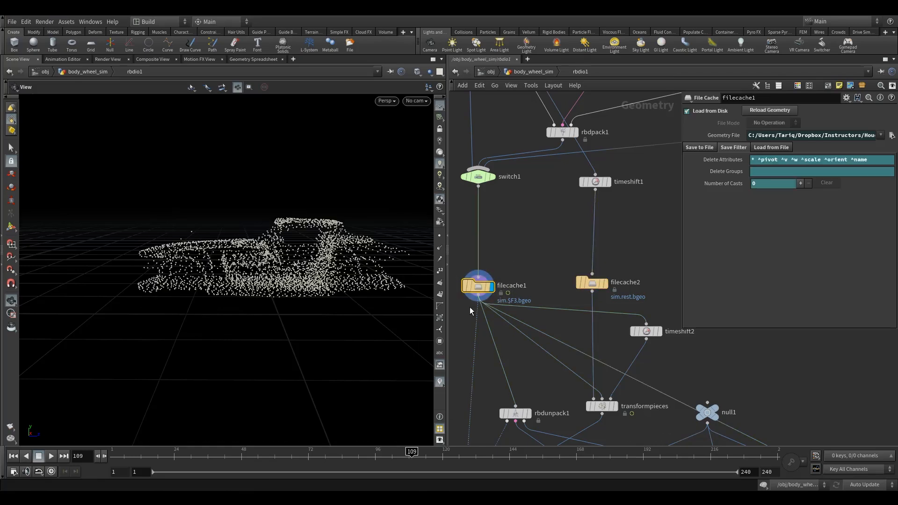
Add a Retime node wired below filecache1 and enable interpolating rotation of normals, quaternions and transforms.
drag(477, 287, 477, 273)
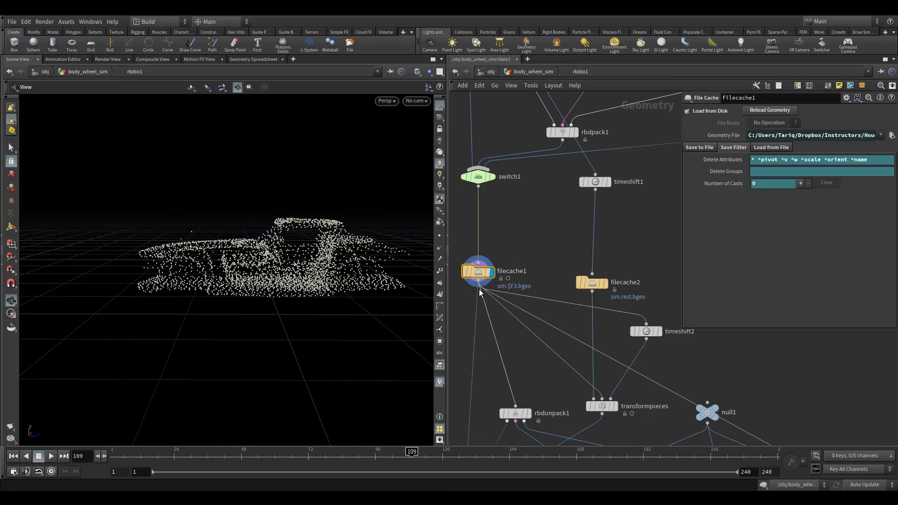
middle_drag(461, 309, 492, 297)
scroll(527, 307, down, 1)
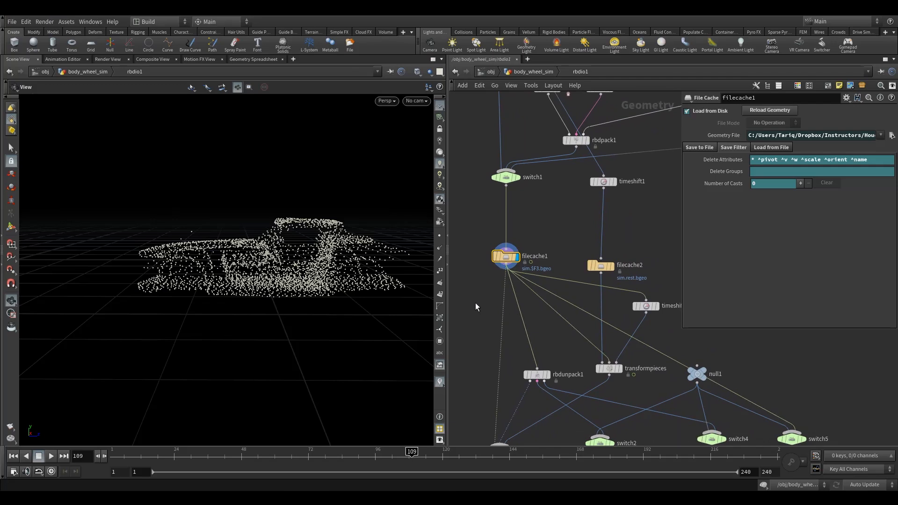
drag(449, 257, 349, 273)
mouse_move(457, 260)
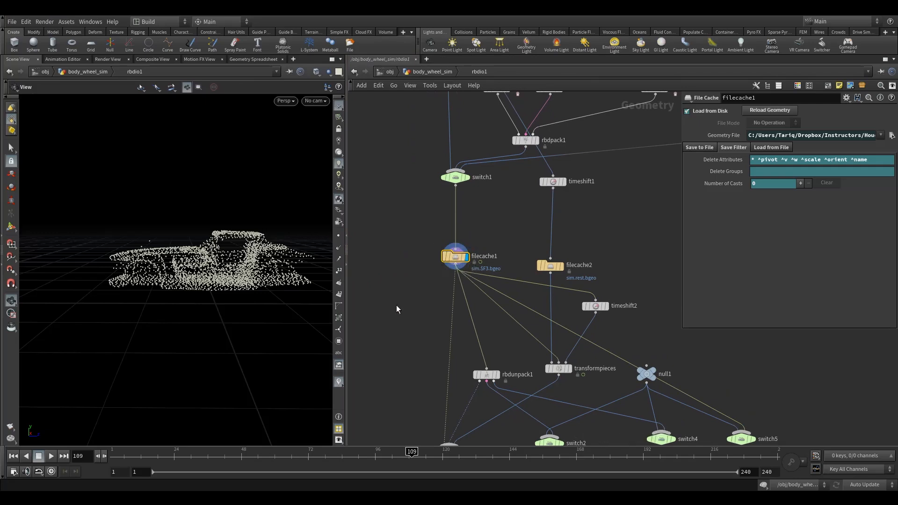
middle_drag(402, 299, 425, 318)
key(Tab)
text(time)
click(494, 160)
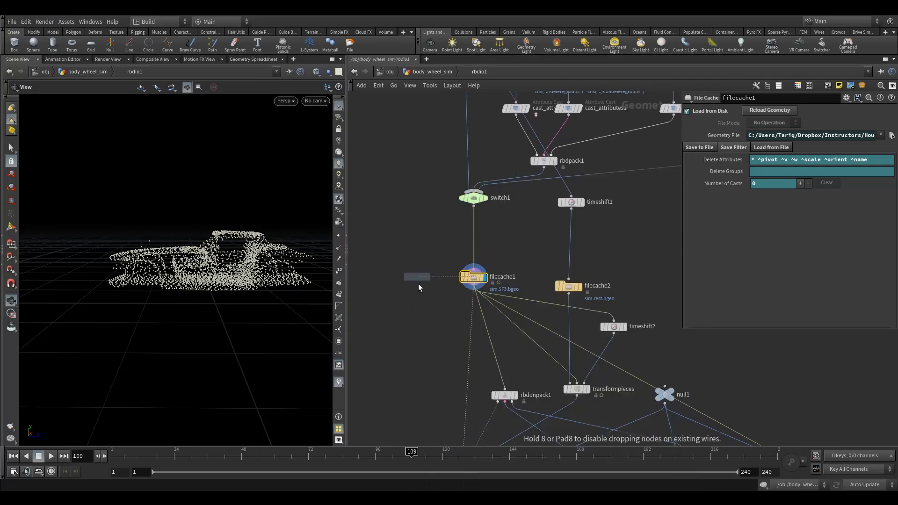
click(425, 308)
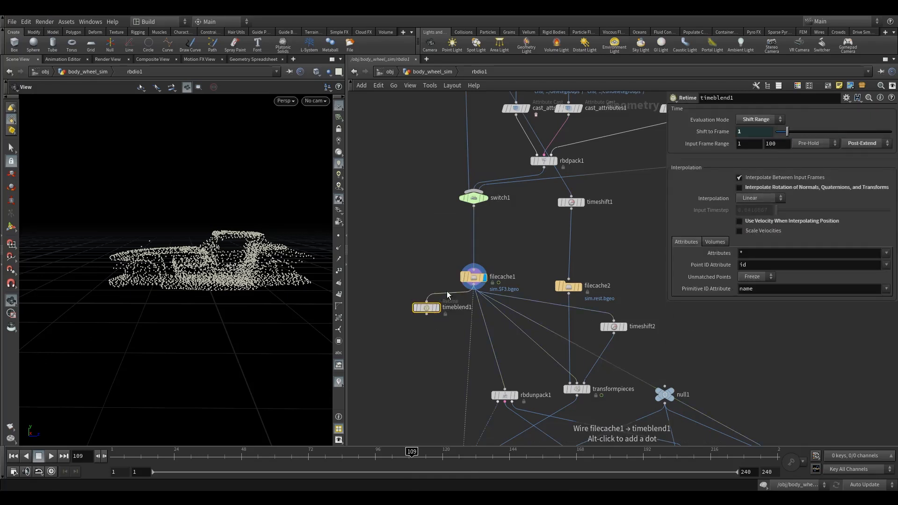
click(440, 294)
drag(427, 310, 414, 314)
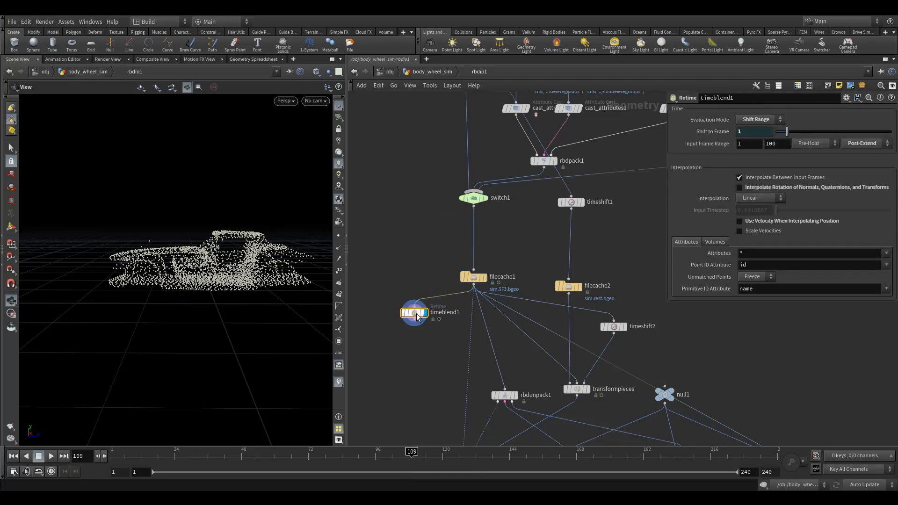
click(749, 189)
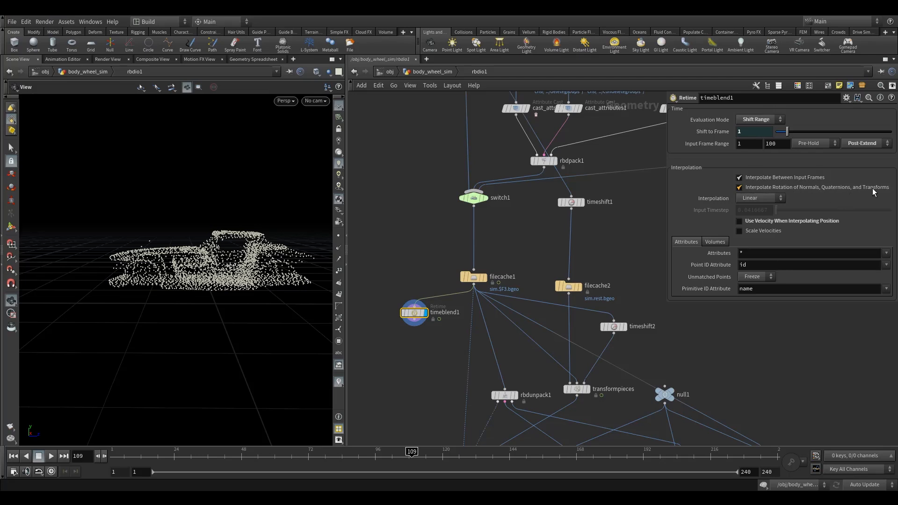
Append a Time Shift node below the Retime node and make it the displayed node.
drag(473, 274, 473, 267)
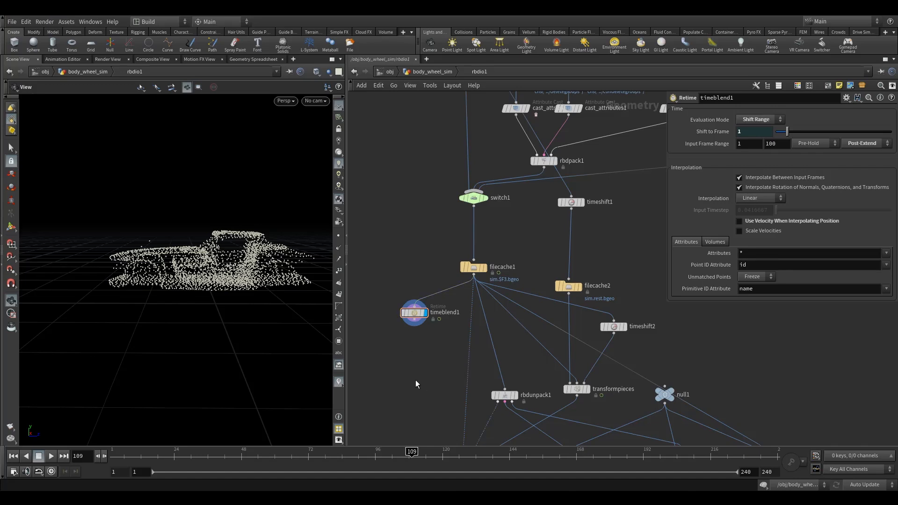
key(Tab)
key(Escape)
key(Tab)
text(TIM)
click(450, 159)
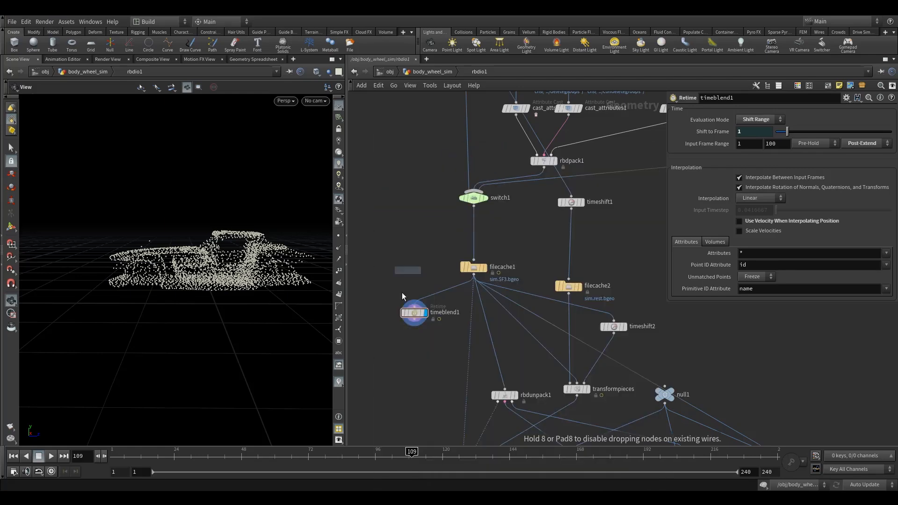
click(409, 347)
scroll(415, 352, up, 3)
drag(414, 361, 416, 350)
click(429, 348)
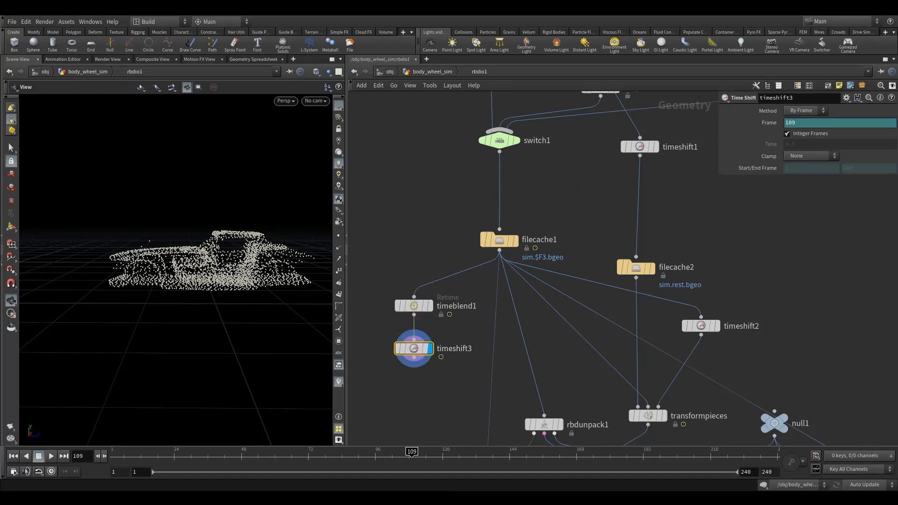
Delete the channel driving the Time Shift node's Frame parameter.
drag(411, 454, 406, 454)
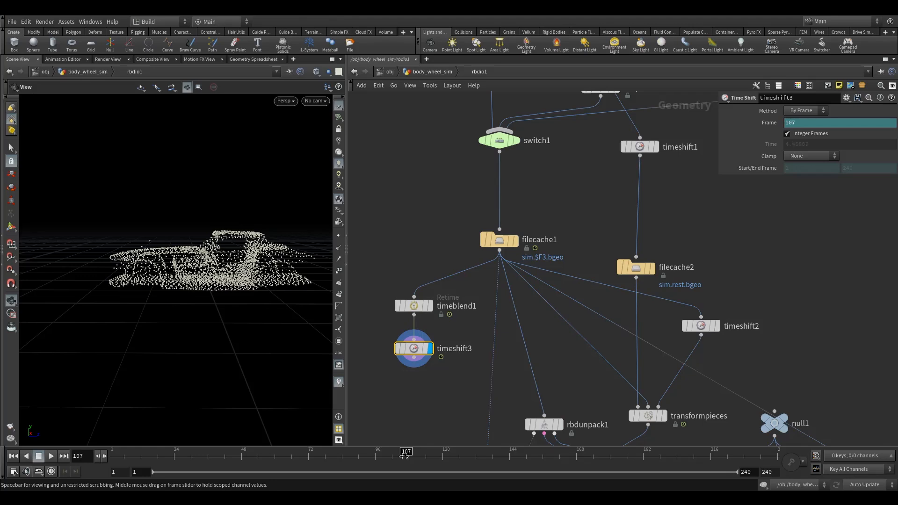
right_click(803, 121)
click(790, 229)
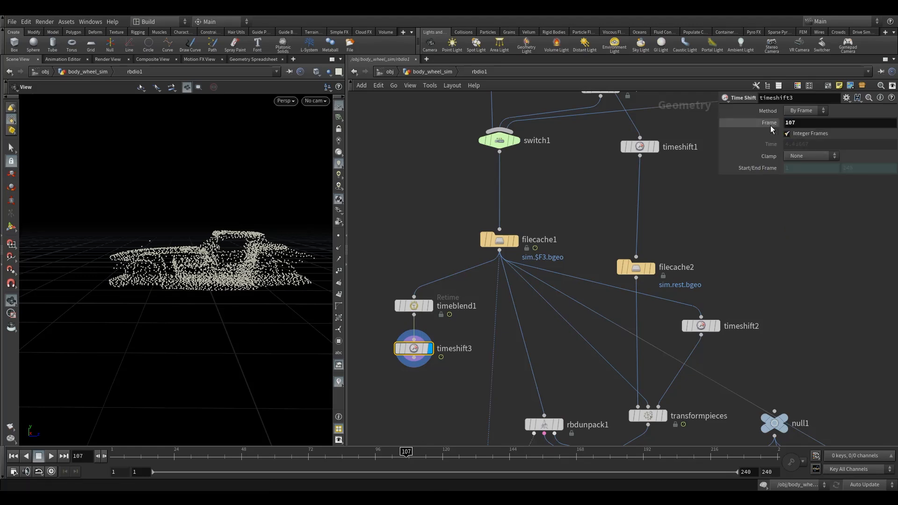
Keyframe the Time Shift Frame value 77 at frame 77.
mouse_move(406, 453)
mouse_down()
mouse_move(314, 463)
mouse_move(326, 464)
mouse_up()
text($F)
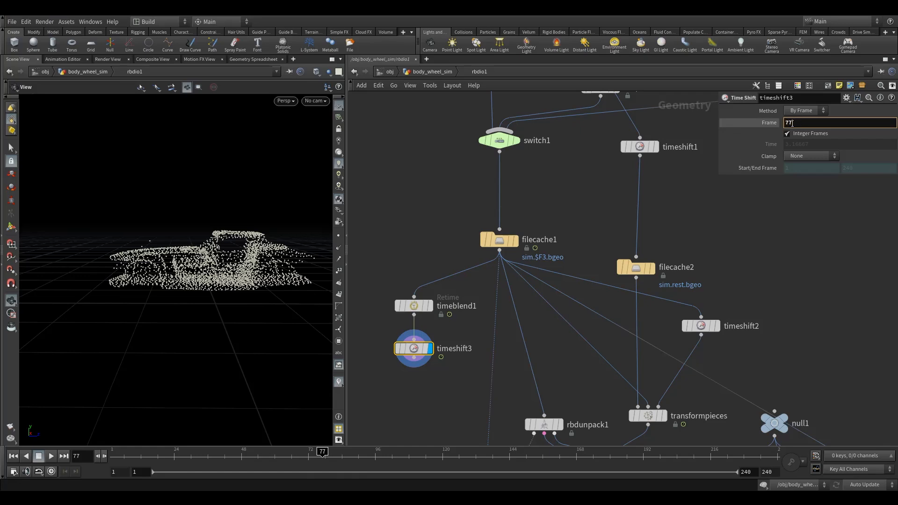
key(Return)
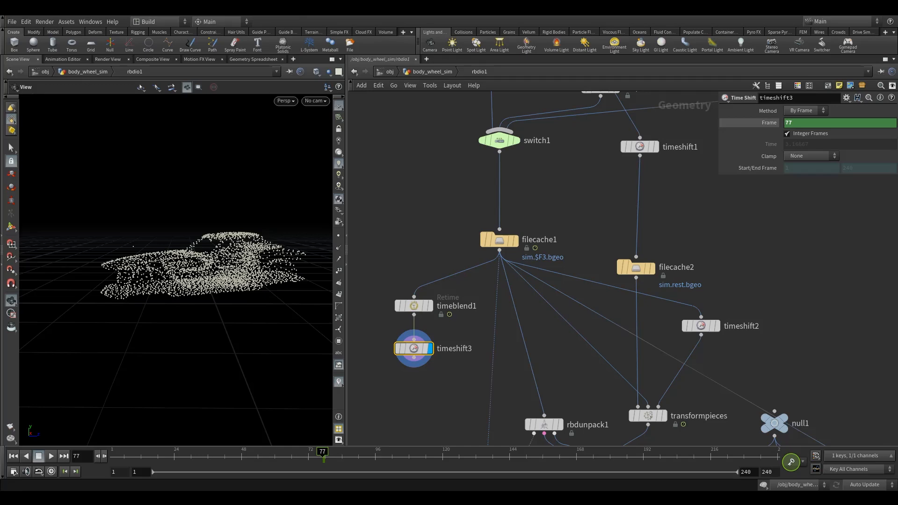
Delete the Frame parameter's channels and set the Time Shift frame to 100.
drag(324, 453, 387, 460)
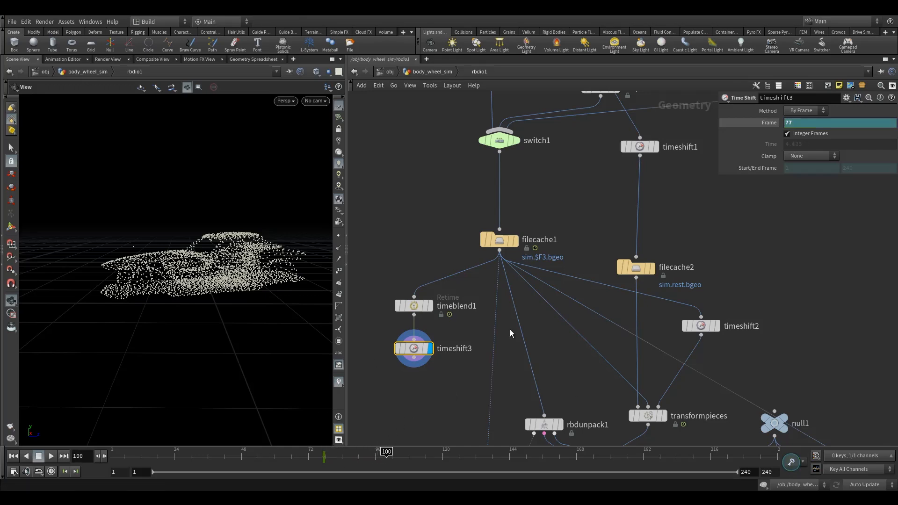
click(426, 307)
click(416, 312)
mouse_move(386, 453)
mouse_down()
mouse_move(326, 454)
mouse_move(498, 456)
mouse_move(382, 463)
mouse_up()
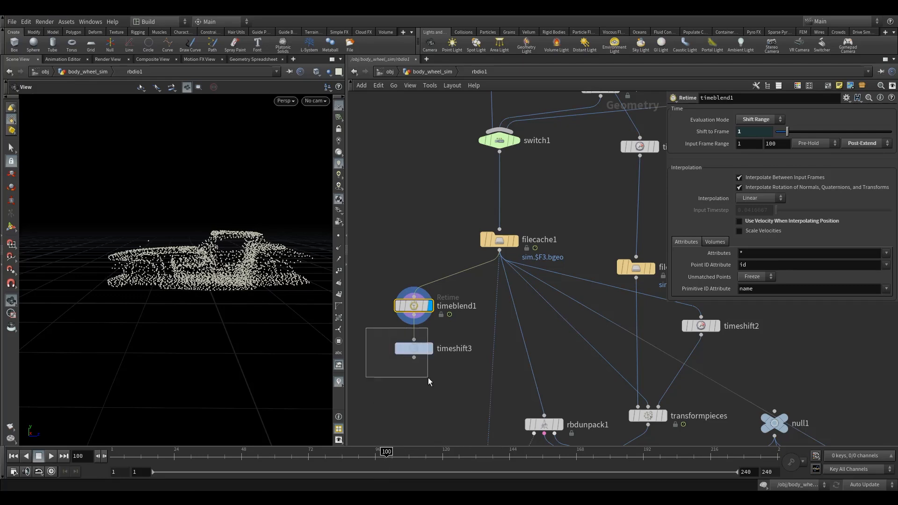
click(429, 352)
right_click(764, 122)
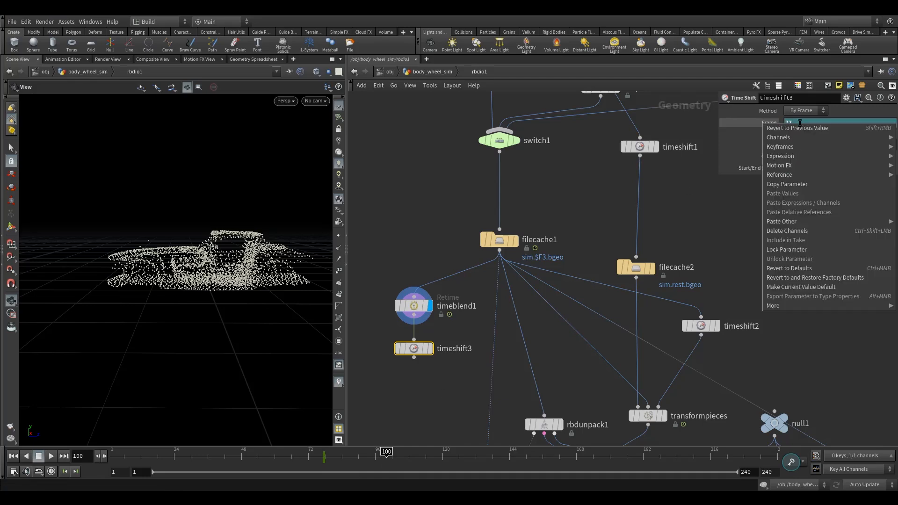
click(796, 232)
click(795, 124)
text(100)
key(Return)
Set a keyframe on the Time Shift Frame parameter at frame 100.
click(429, 349)
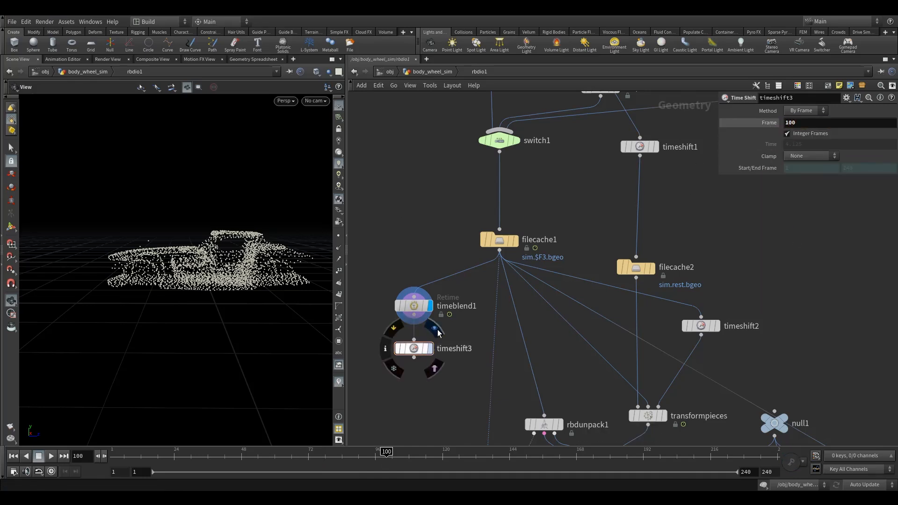
drag(433, 371, 442, 378)
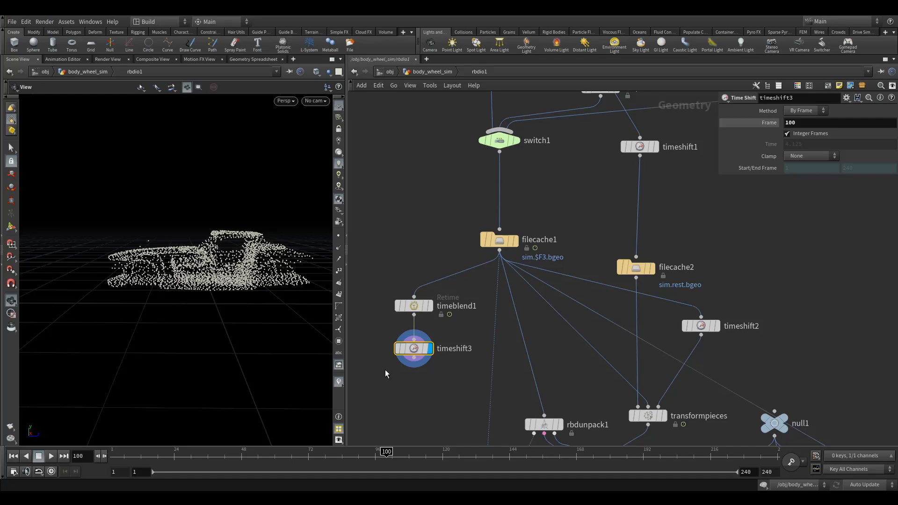
drag(388, 452, 374, 467)
click(386, 452)
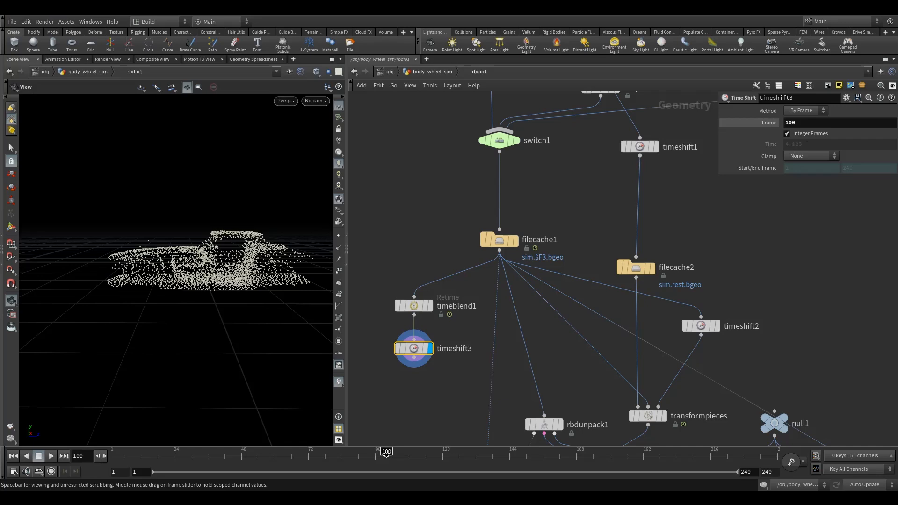
alt+click(801, 122)
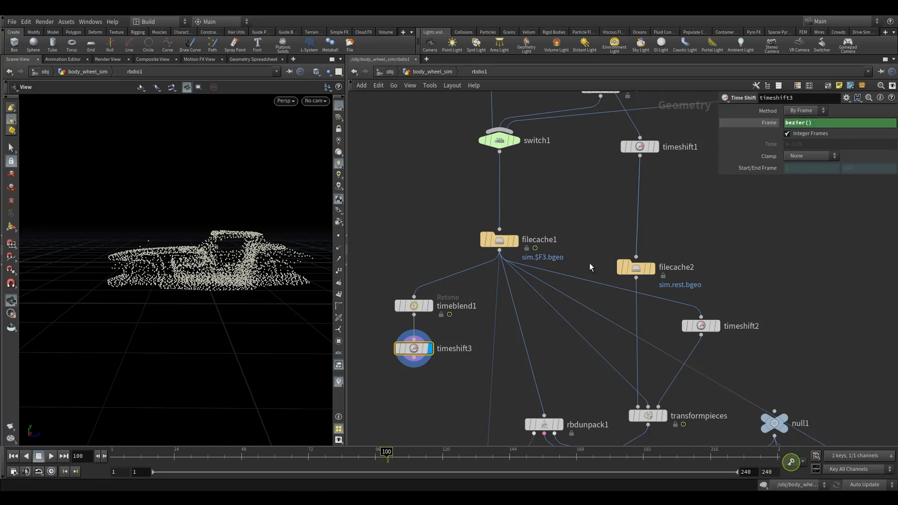
At frame 77, keyframe the Time Shift Frame value as 77.
drag(386, 452, 320, 462)
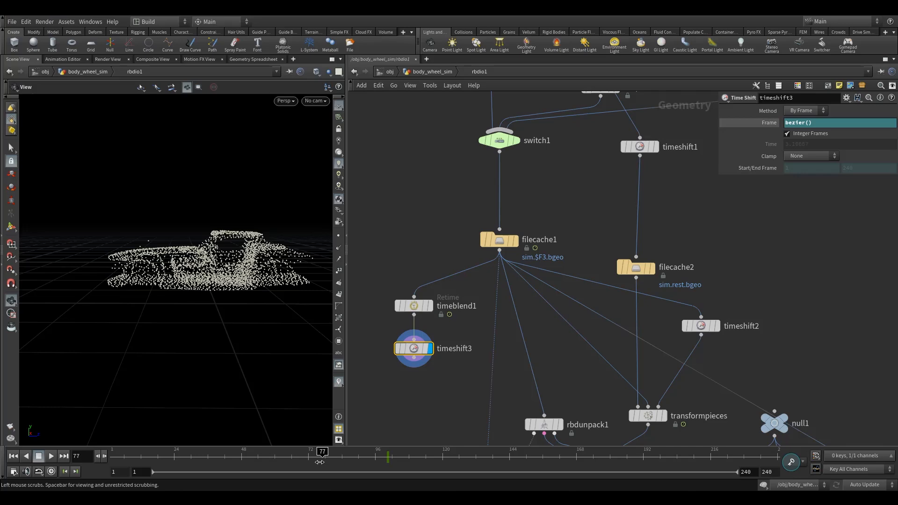
click(745, 123)
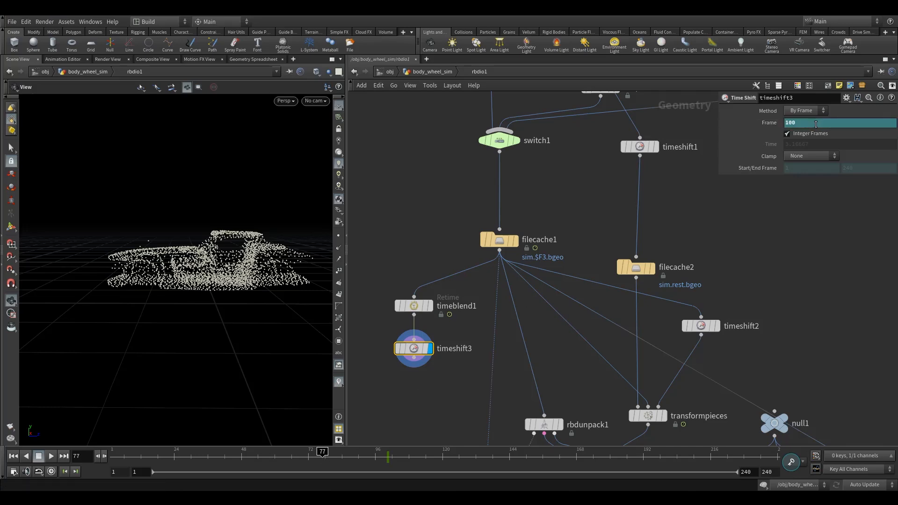
text(77)
key(Return)
drag(323, 456, 367, 456)
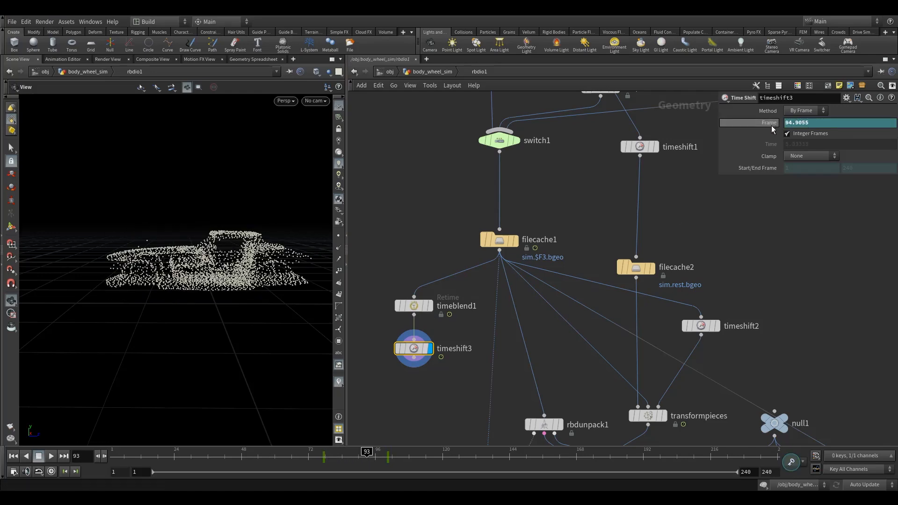
In the Animation Editor, change the Time Shift Frame curve's interpolation between its keys to linear.
click(251, 60)
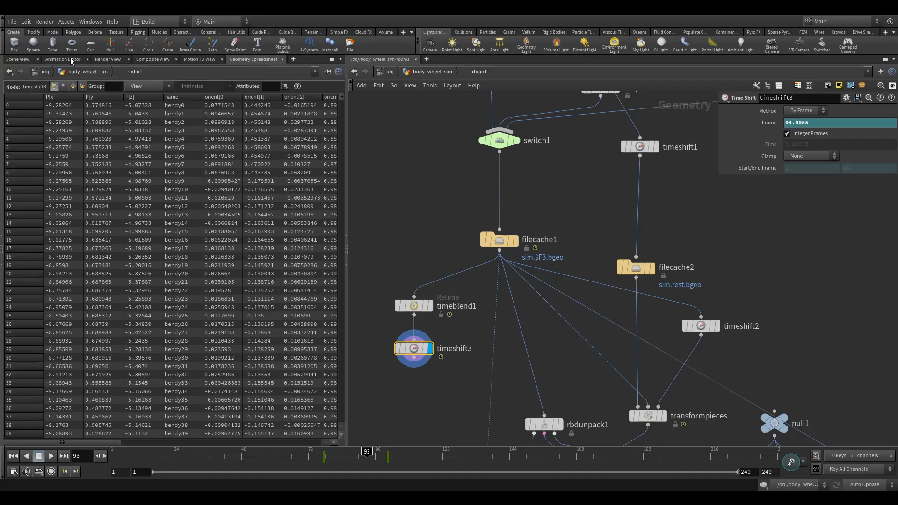
click(74, 60)
right_drag(222, 278, 229, 293)
drag(283, 364, 155, 181)
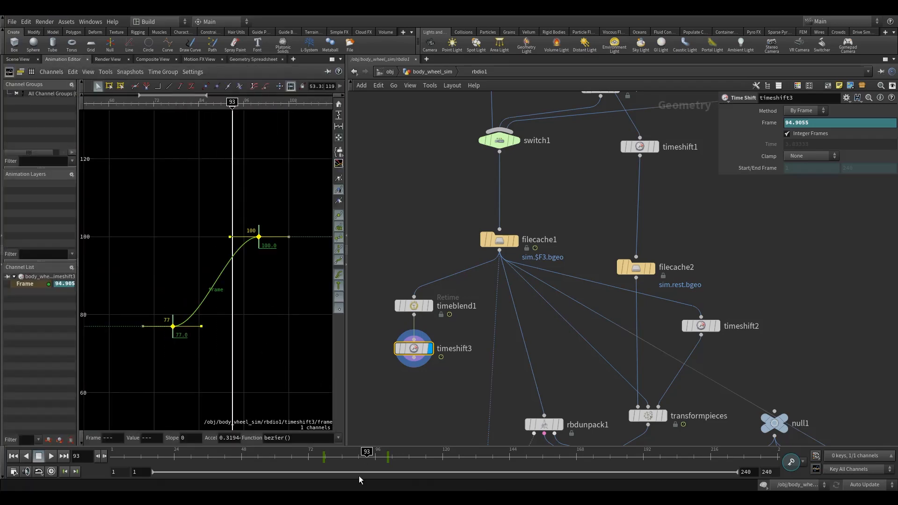
click(338, 440)
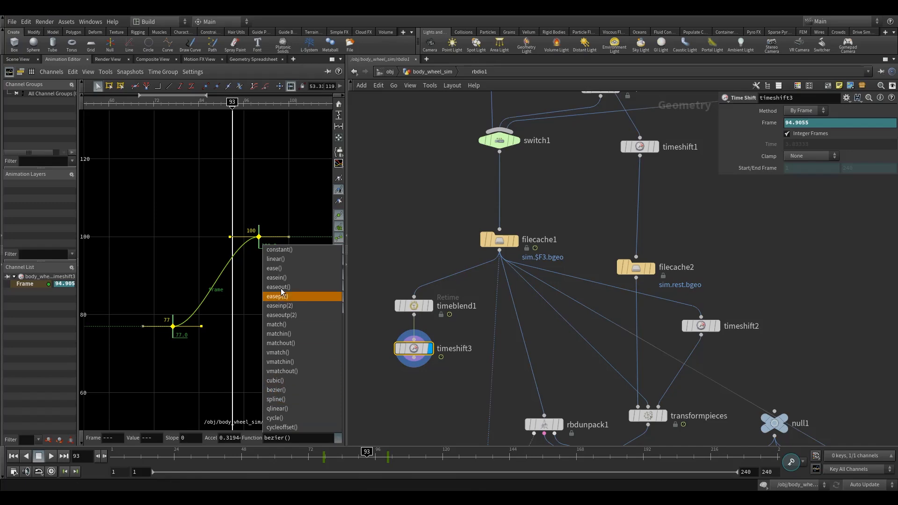
click(283, 260)
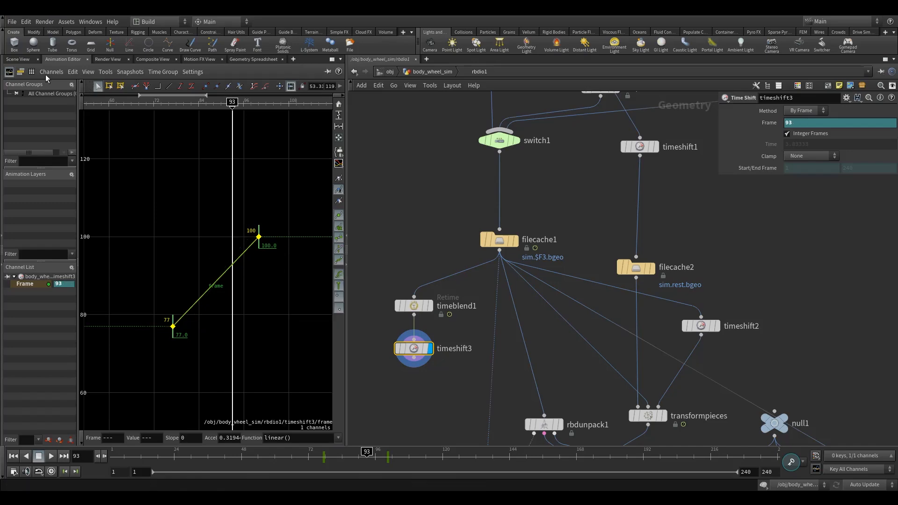
At frame 240, keyframe the Time Shift Frame value as 150.
click(18, 59)
drag(366, 454, 389, 460)
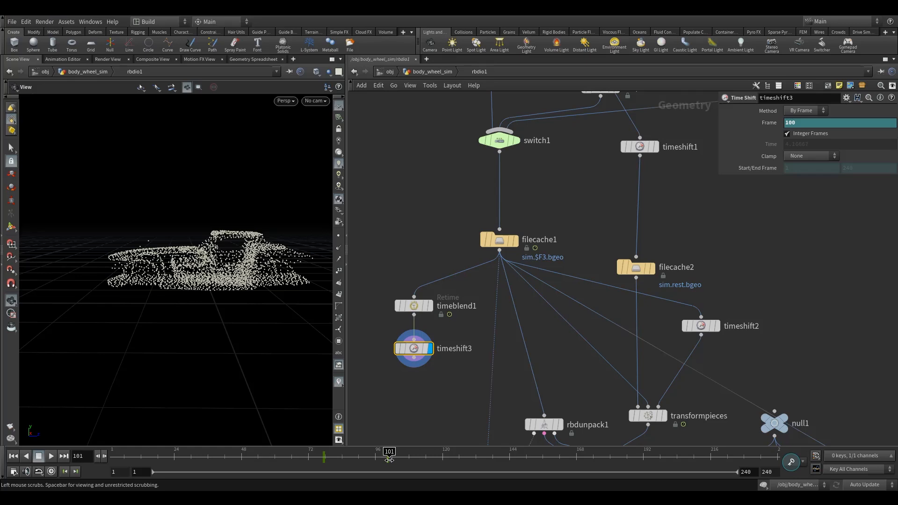
mouse_move(390, 460)
mouse_down()
mouse_move(766, 459)
mouse_move(782, 469)
mouse_up()
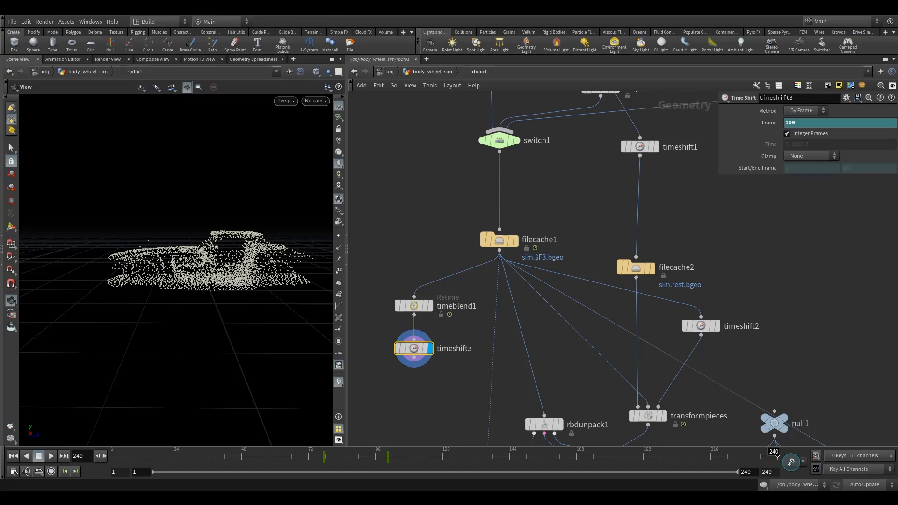
right_click(803, 123)
key(Escape)
double_click(804, 123)
text(150)
key(Return)
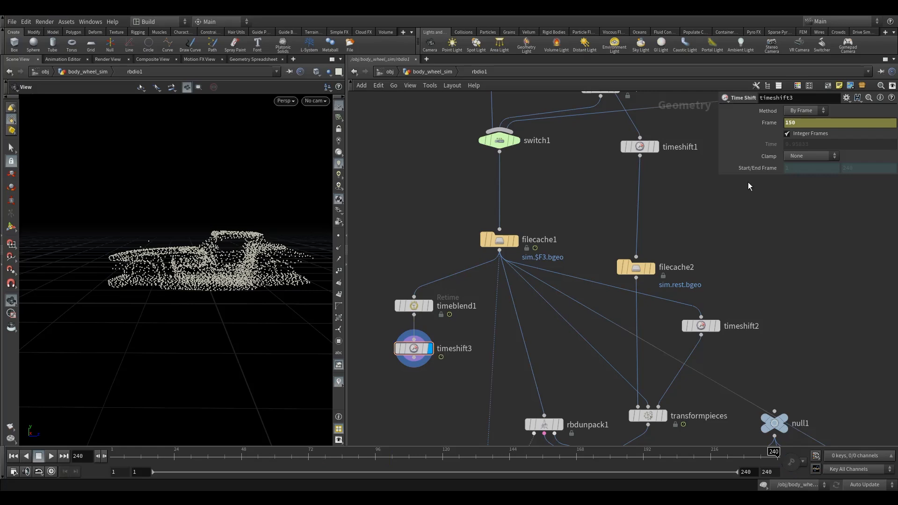
alt+click(804, 125)
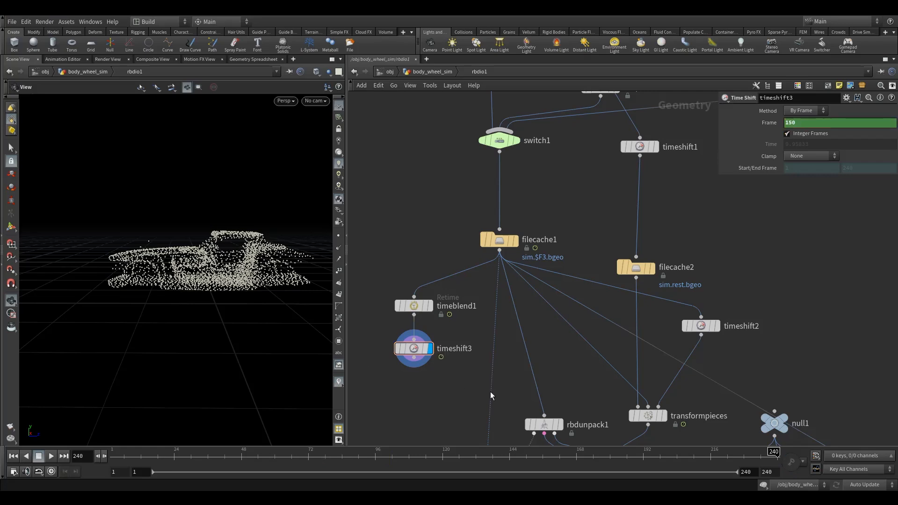
Play back the retimed simulation from frame 73 to review the slow-motion effect.
click(405, 348)
drag(790, 461, 308, 464)
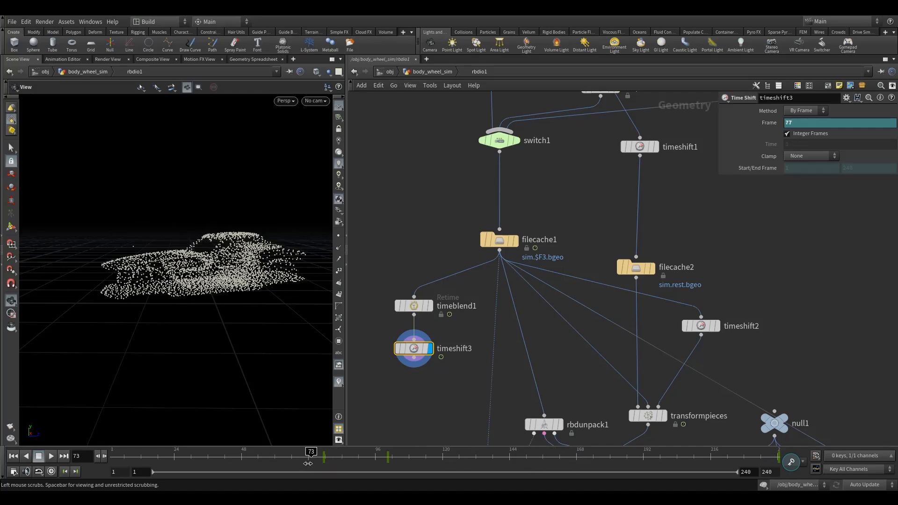
click(51, 456)
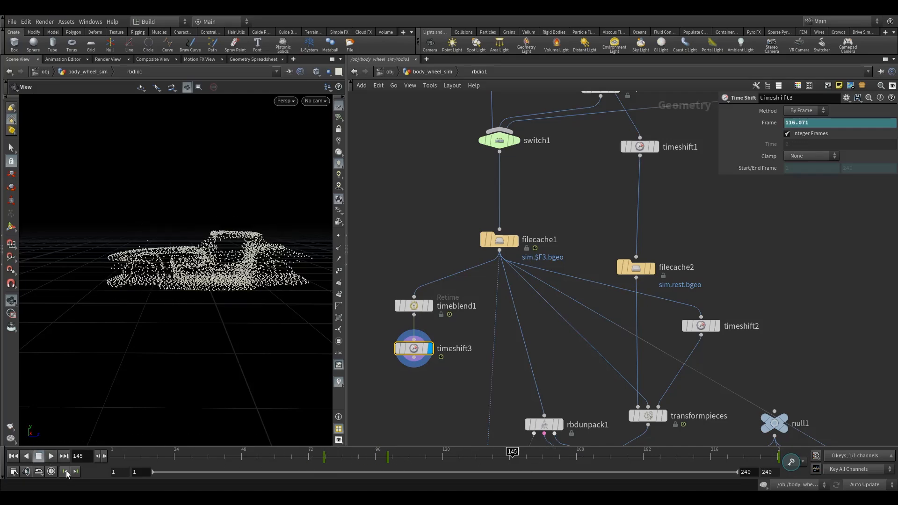
click(284, 460)
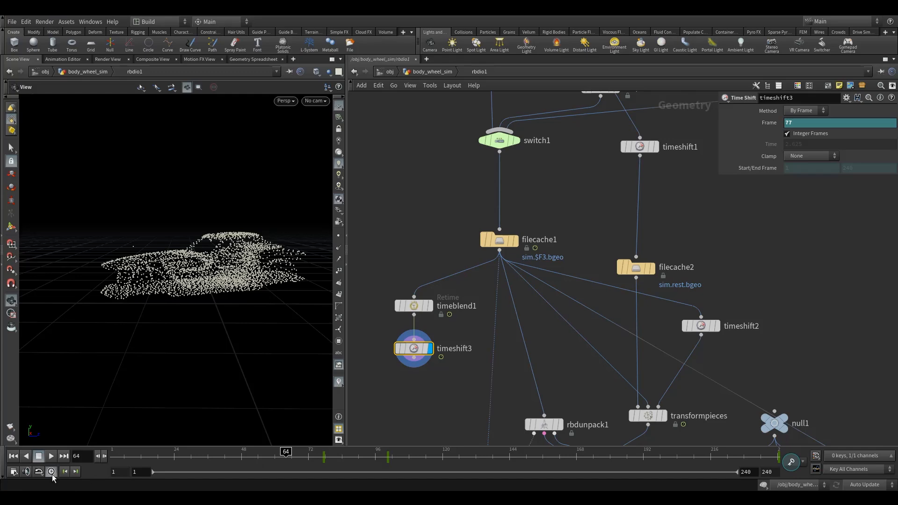
click(51, 456)
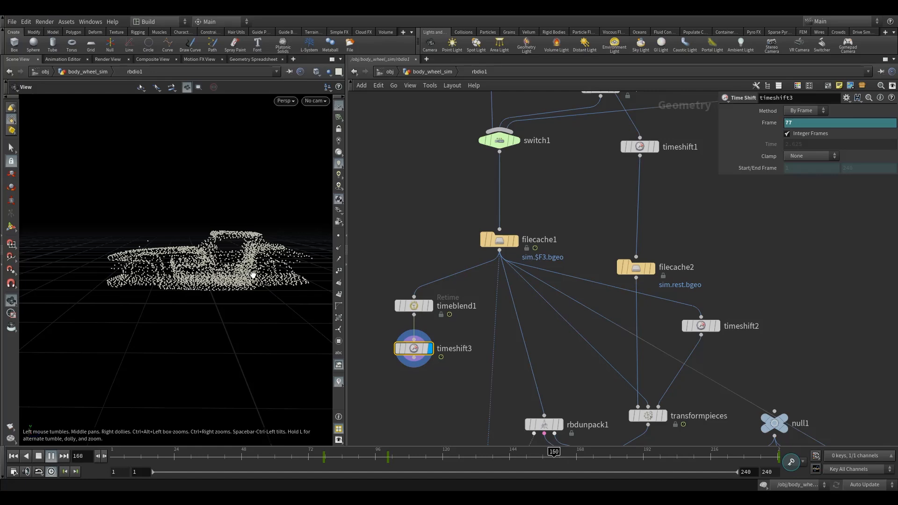
click(39, 456)
Add a new Time Shift node below timeshift3 and make it the displayed node.
middle_drag(425, 394, 420, 370)
scroll(419, 370, up, 2)
drag(699, 452, 649, 461)
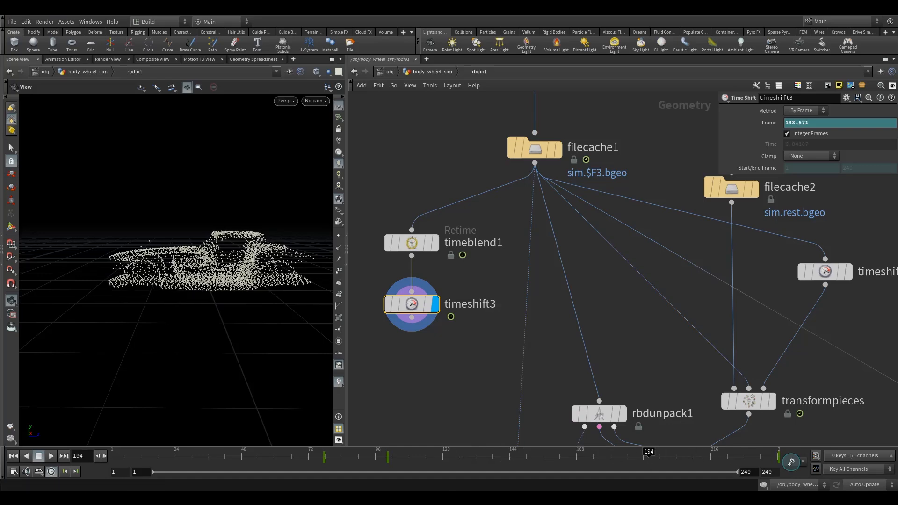
key(Tab)
text(TIME)
click(505, 148)
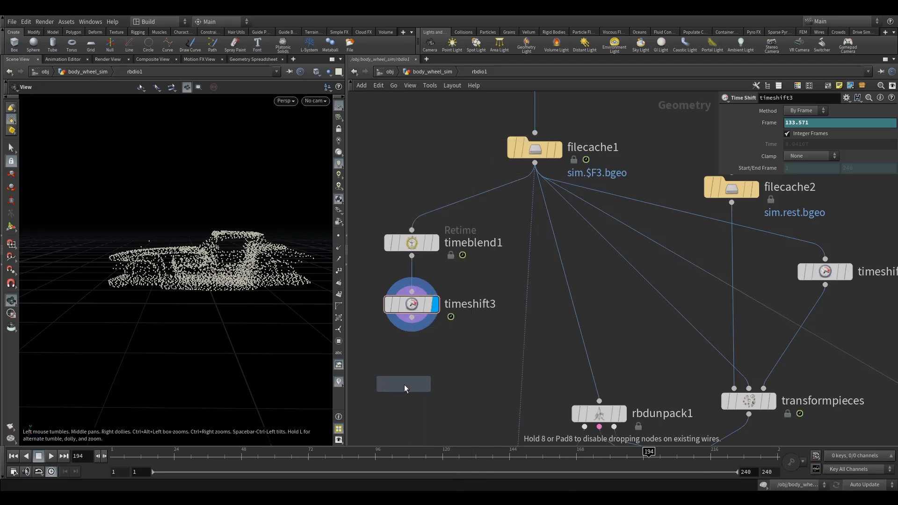
click(403, 383)
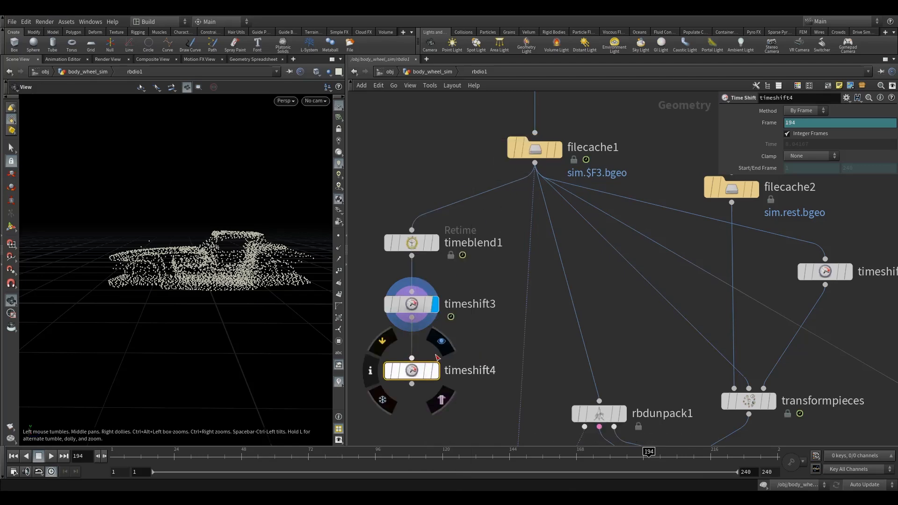
click(434, 370)
Set the new Time Shift's Clamp to Clamp to Last, delete its end-frame channel and set the end frame to 155.
click(803, 157)
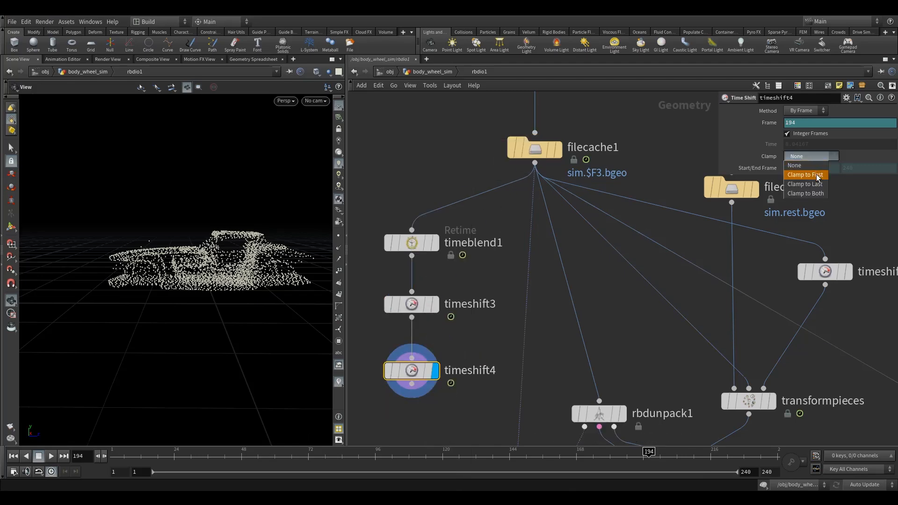
click(804, 184)
right_click(854, 170)
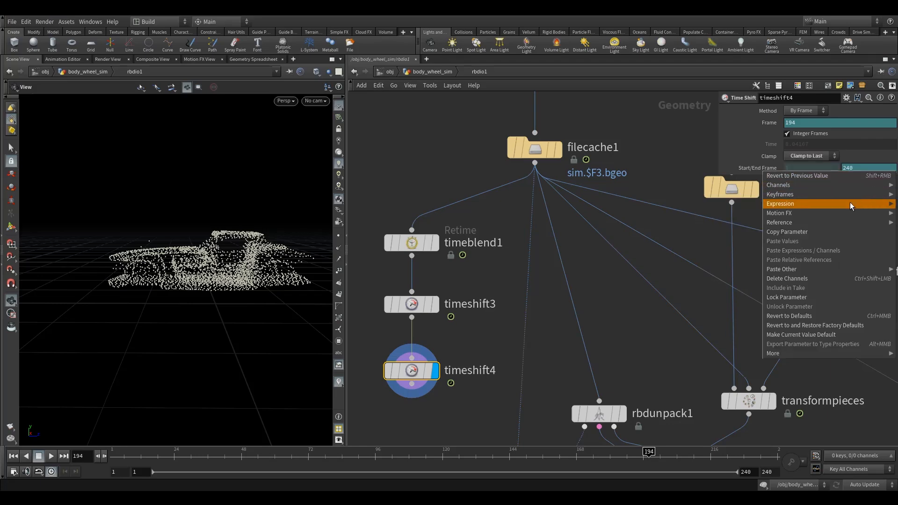
click(797, 278)
drag(859, 169, 790, 187)
text(155)
key(Return)
Play back the simulation to review the clamped ending.
drag(670, 460, 453, 466)
click(51, 456)
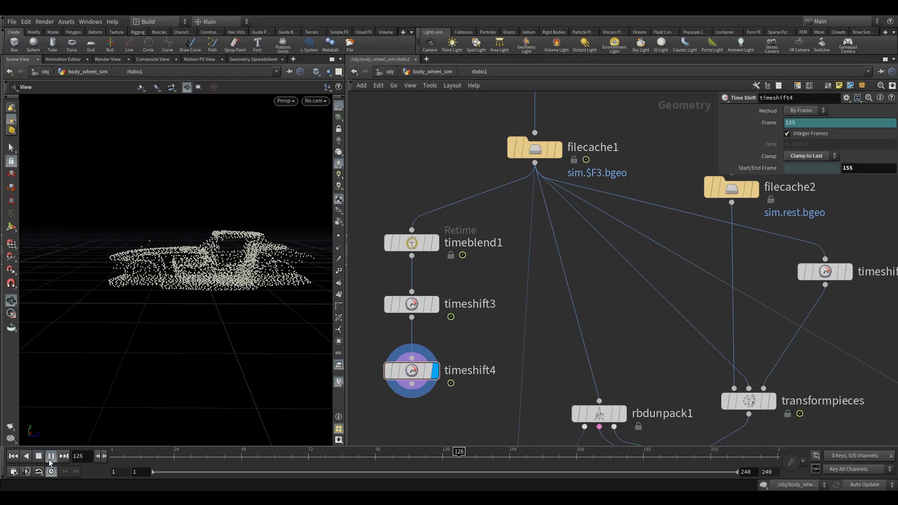
click(39, 456)
click(362, 452)
click(51, 456)
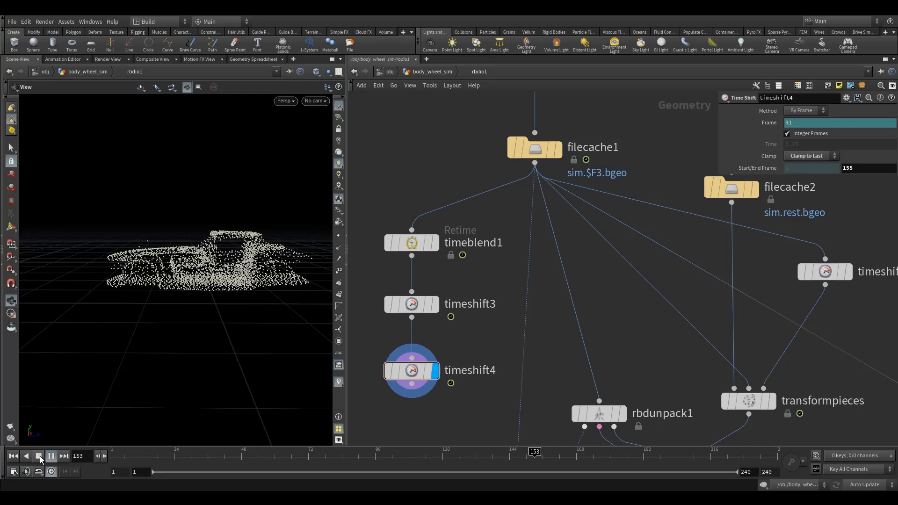
click(41, 456)
scroll(490, 249, down, 4)
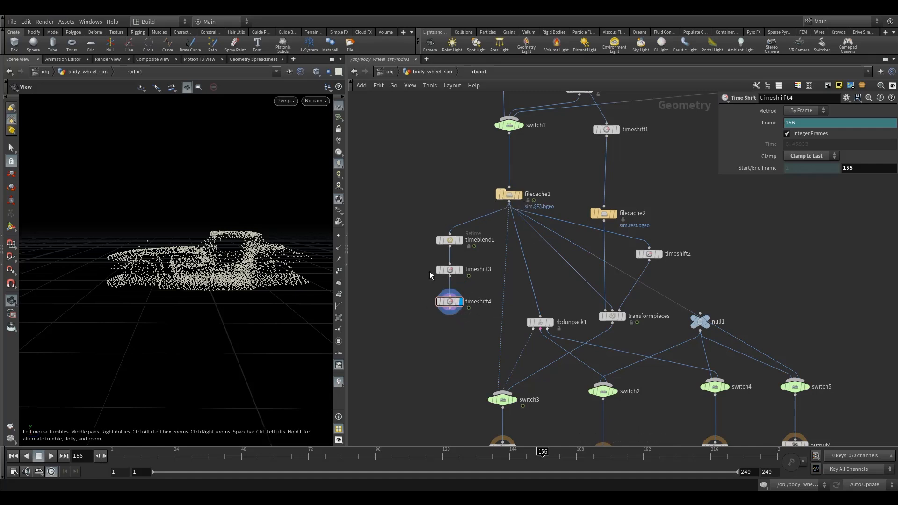
Rename timeshift3 as SLOW_DOWN and timeshift4 as timeshift4_CLAMP_END.
click(461, 241)
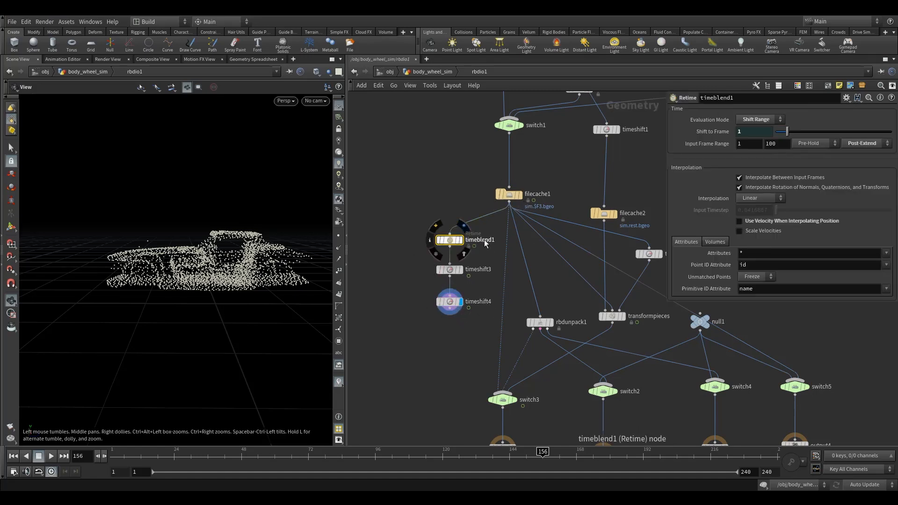
click(484, 270)
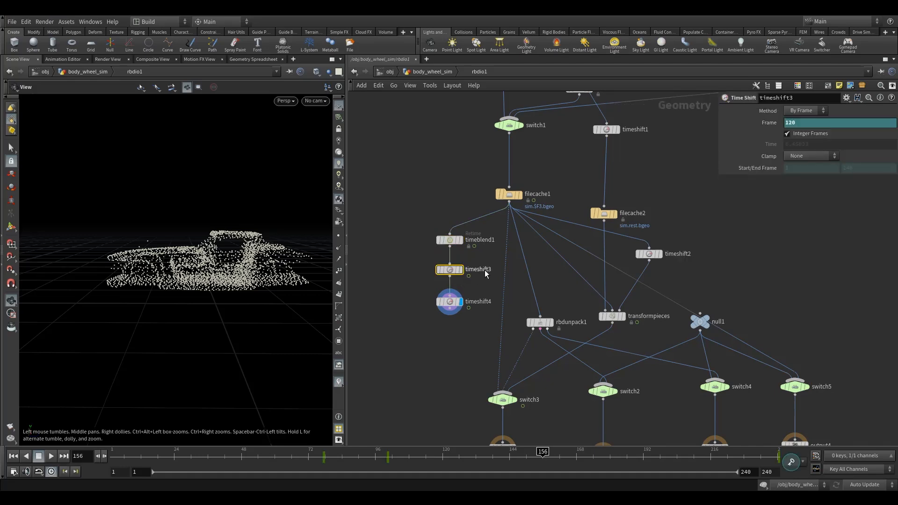
double_click(484, 269)
text(SLOW_DOWN)
double_click(475, 302)
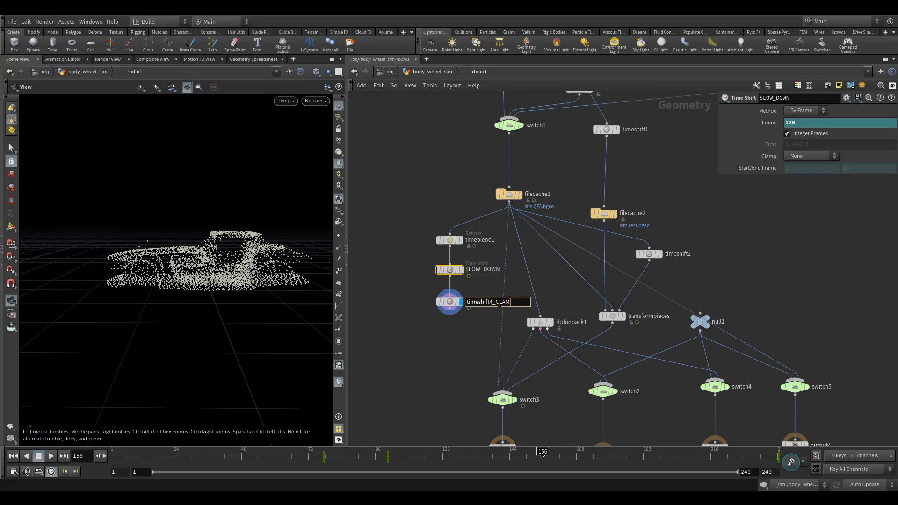
text(_CLAMP_END)
key(Return)
Rearrange the retime chain nodes and surrounding nodes into a tidier layout in the network.
drag(424, 216, 480, 354)
drag(452, 239, 435, 215)
drag(506, 262, 464, 297)
drag(520, 262, 461, 284)
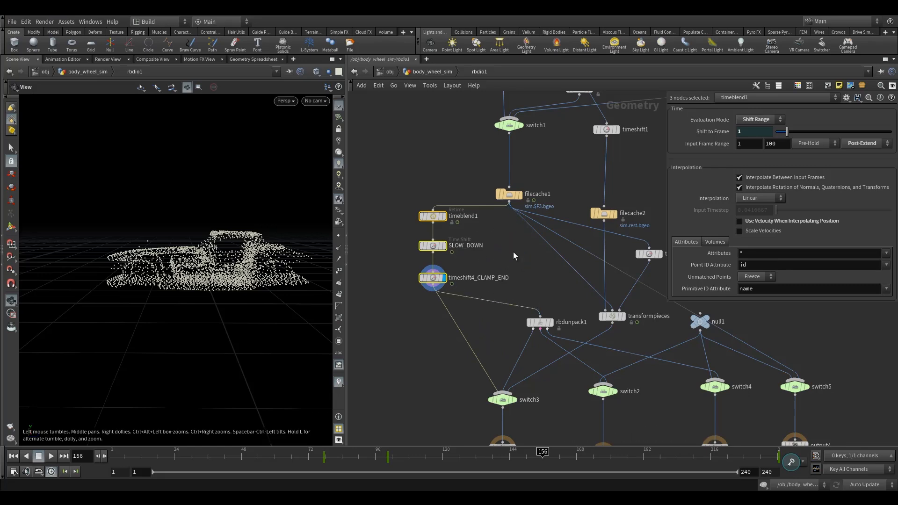
drag(541, 241, 435, 288)
drag(558, 235, 435, 288)
drag(556, 218, 441, 288)
drag(510, 196, 435, 197)
click(424, 339)
middle_drag(424, 339, 427, 285)
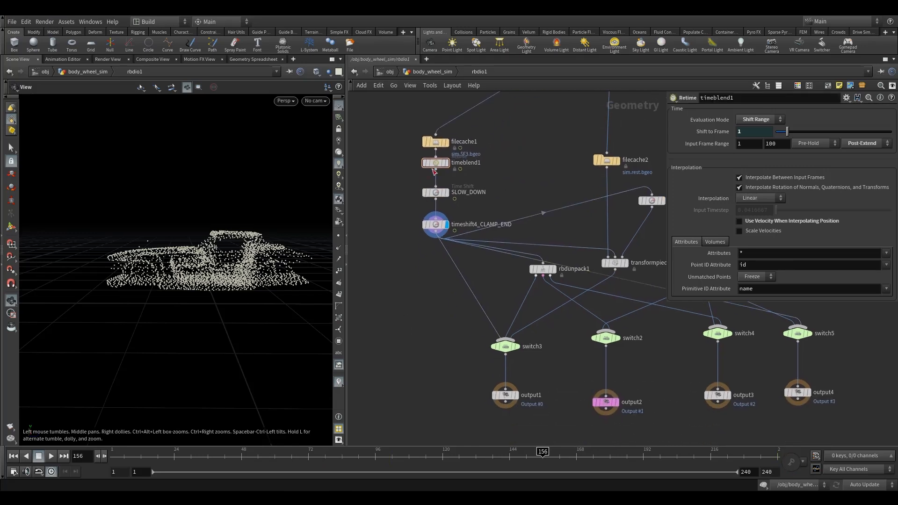
middle_drag(598, 273, 528, 271)
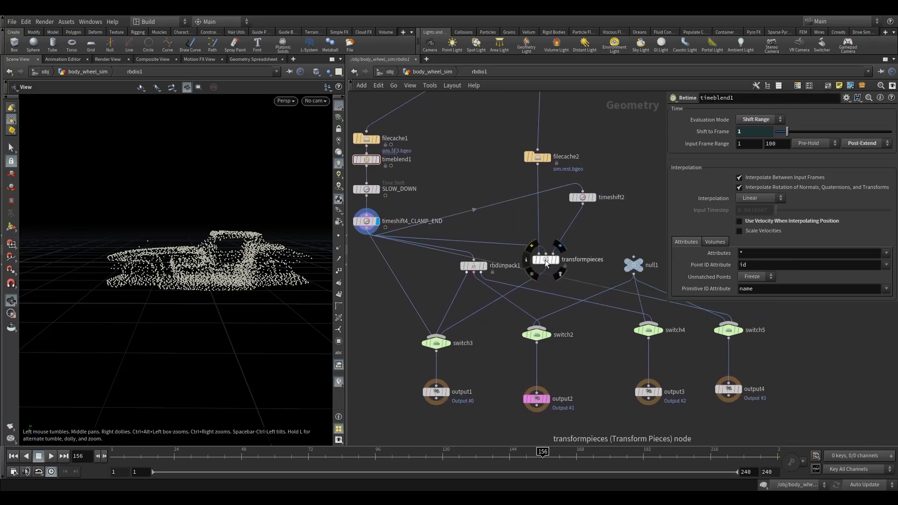
Return to the body_wheel_sim level and step through the original car simulation in the viewport.
click(413, 69)
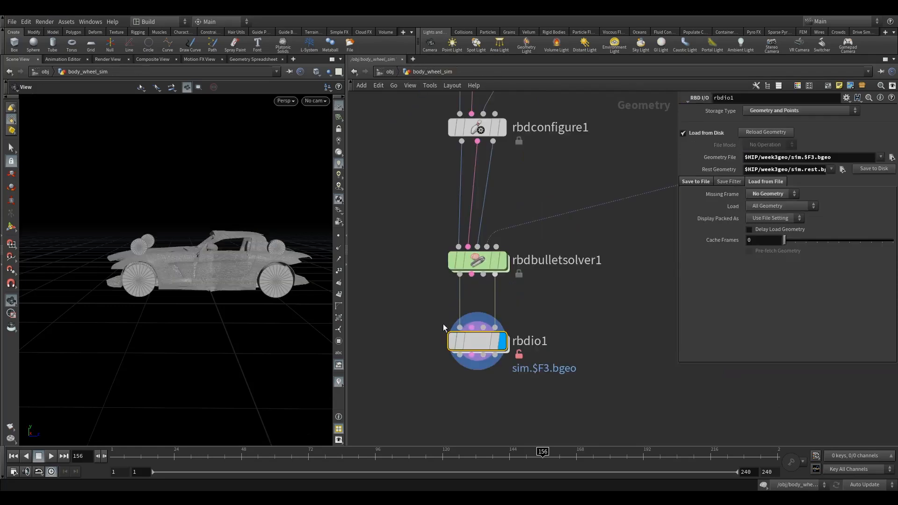
drag(531, 453, 302, 465)
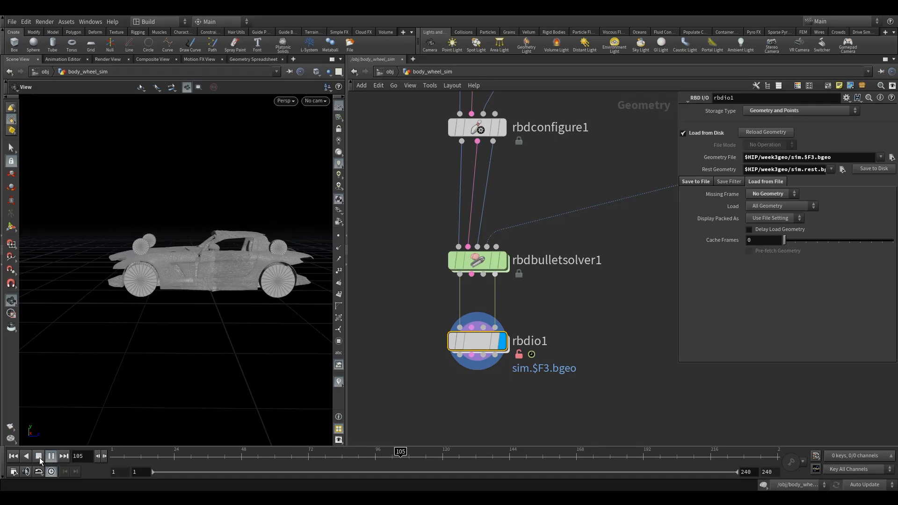
click(39, 458)
drag(348, 256, 469, 255)
right_drag(344, 267, 484, 253)
drag(299, 294, 337, 304)
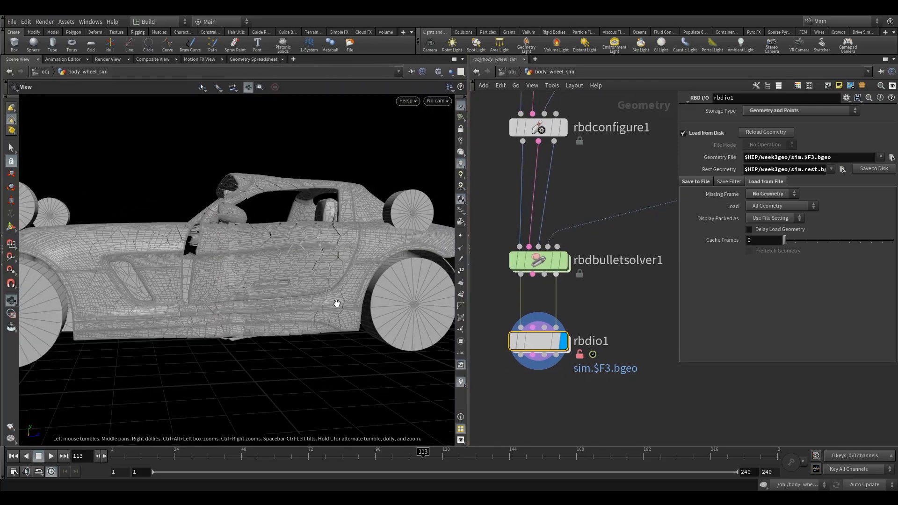
right_drag(337, 304, 289, 326)
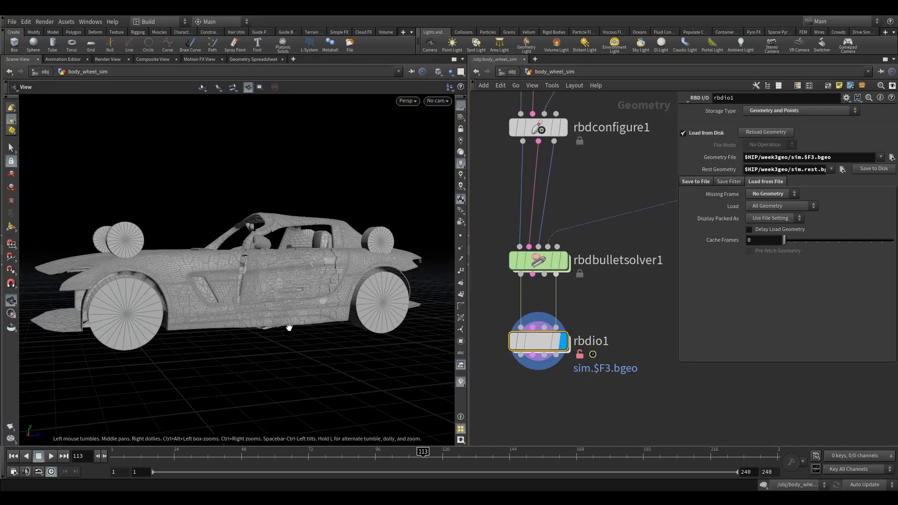
click(103, 459)
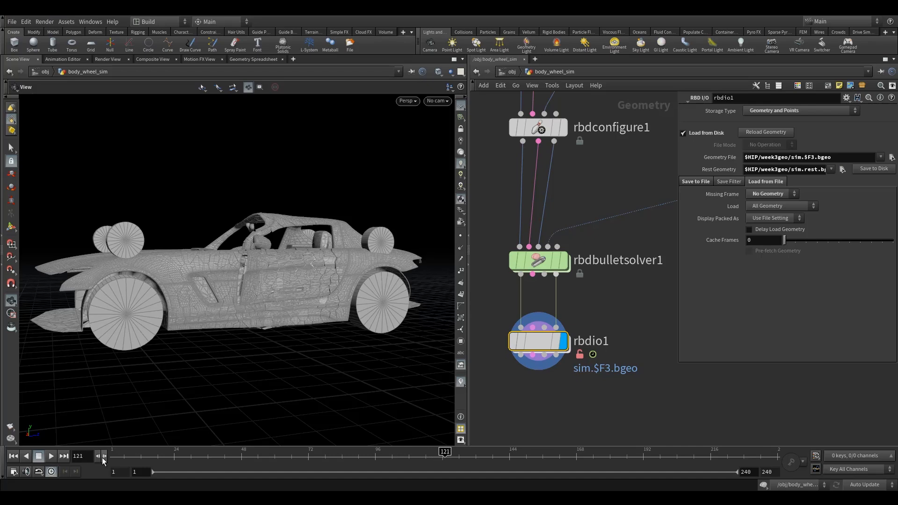
click(103, 458)
click(54, 457)
click(39, 457)
click(104, 459)
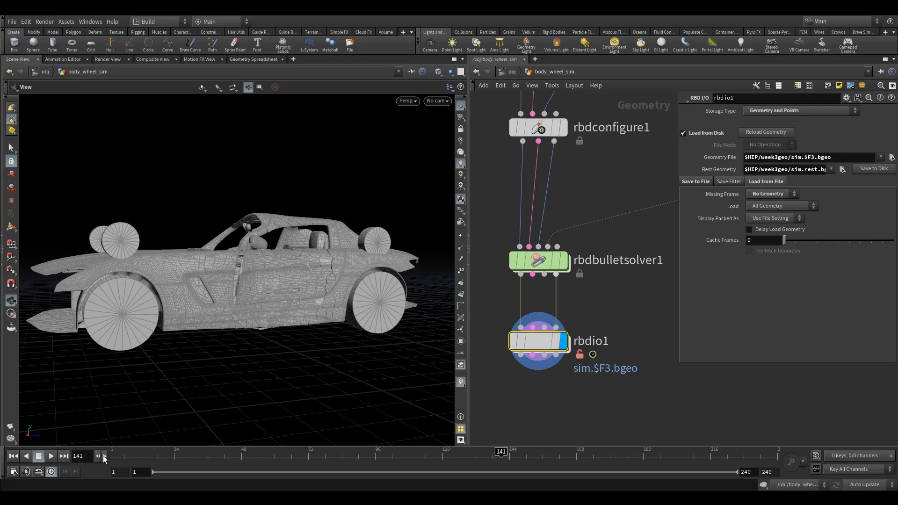
click(103, 458)
click(104, 458)
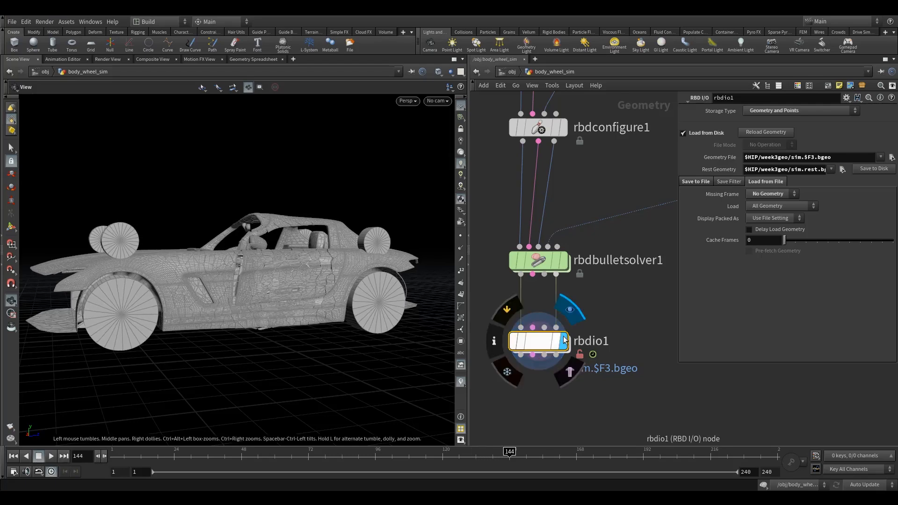
Inside rbdio1, move the timeblend1 Retime node to sit between SLOW_DOWN and timeshift4_CLAMP_END.
double_click(542, 346)
scroll(543, 284, up, 3)
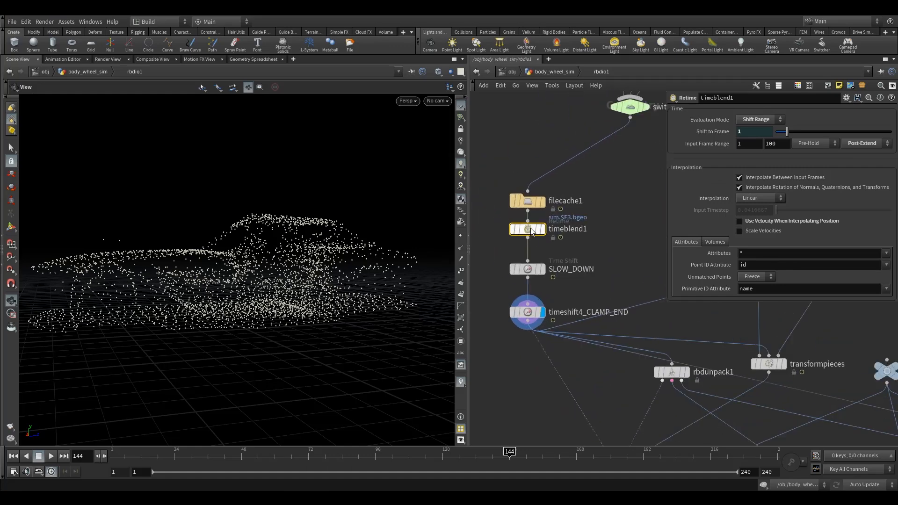
drag(539, 238, 514, 290)
drag(513, 290, 513, 292)
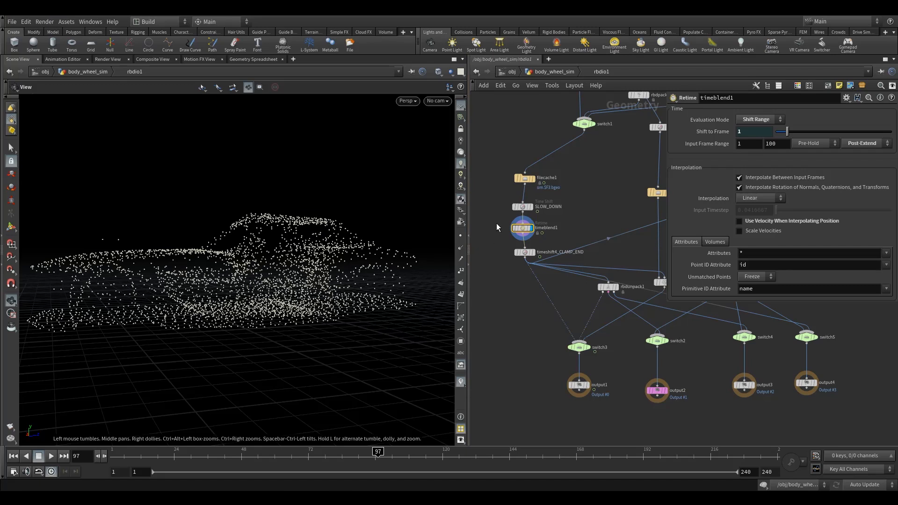
Move the timeblend1 Retime node above SLOW_DOWN, directly below filecache1 in the retime chain.
click(522, 207)
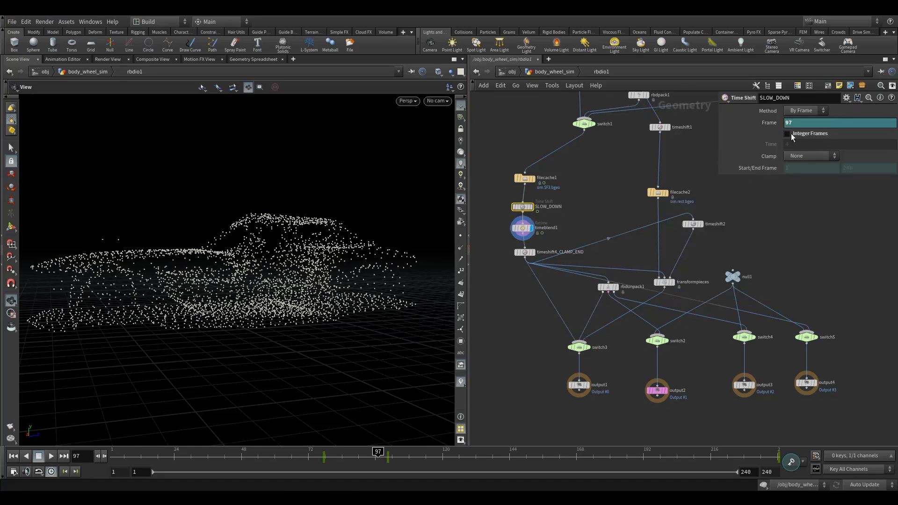
drag(521, 229, 523, 200)
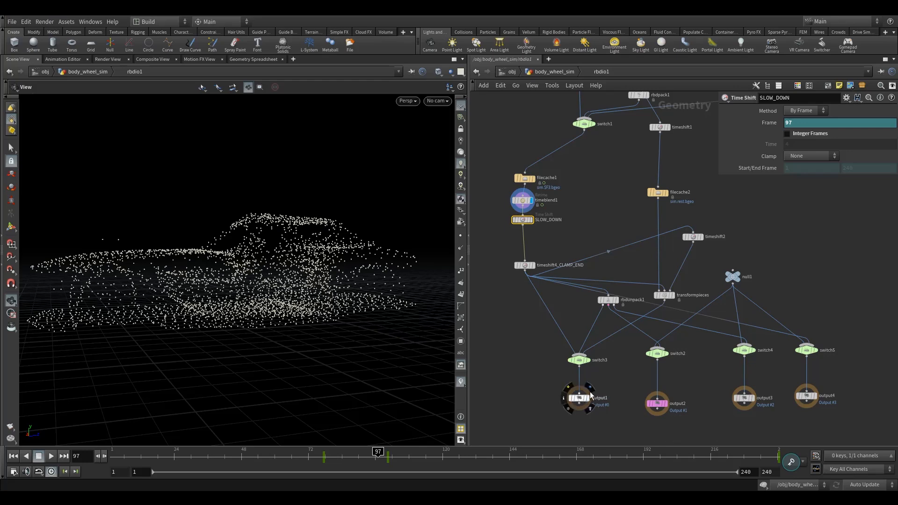
click(589, 397)
Go up to the body_wheel_sim network and step through the retimed car simulation frame by frame in the viewport.
click(531, 73)
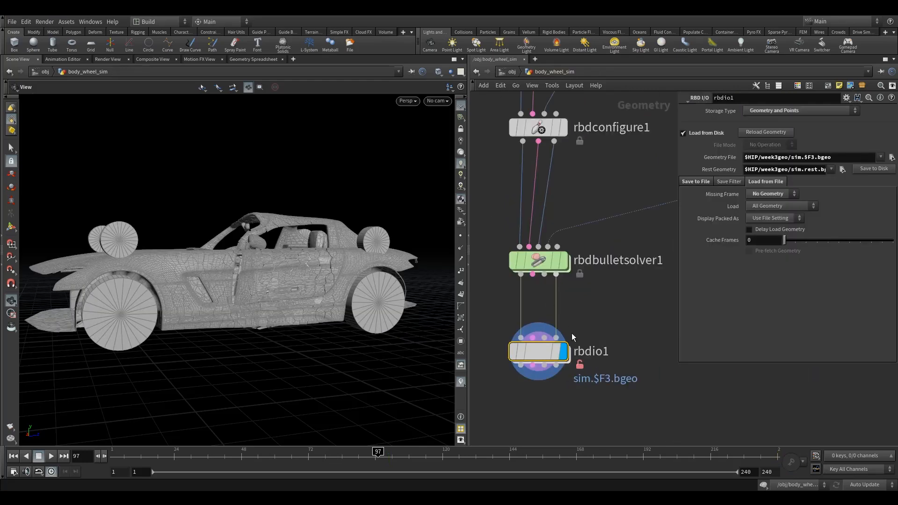
click(52, 459)
click(38, 458)
click(104, 457)
click(104, 458)
click(104, 457)
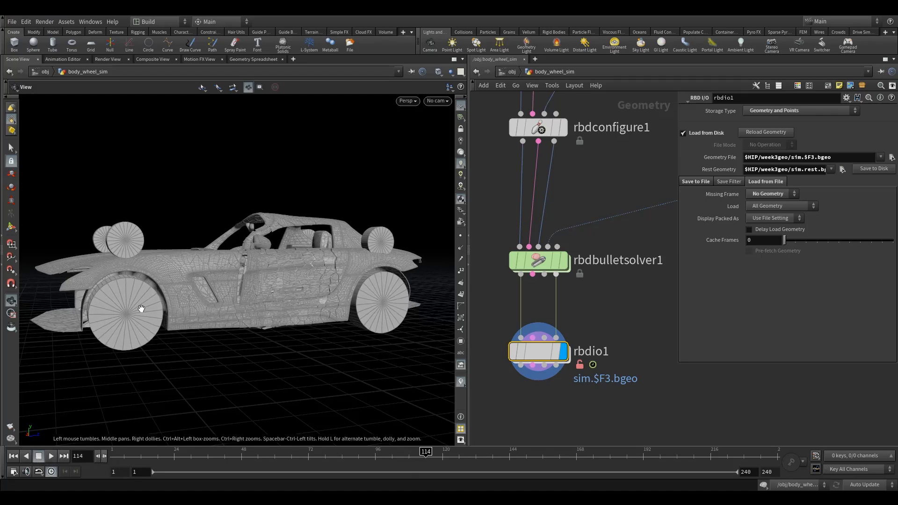
scroll(312, 272, up, 5)
click(104, 457)
click(104, 457)
click(103, 457)
click(104, 457)
click(104, 457)
click(104, 457)
scroll(299, 356, down, 5)
drag(248, 361, 464, 358)
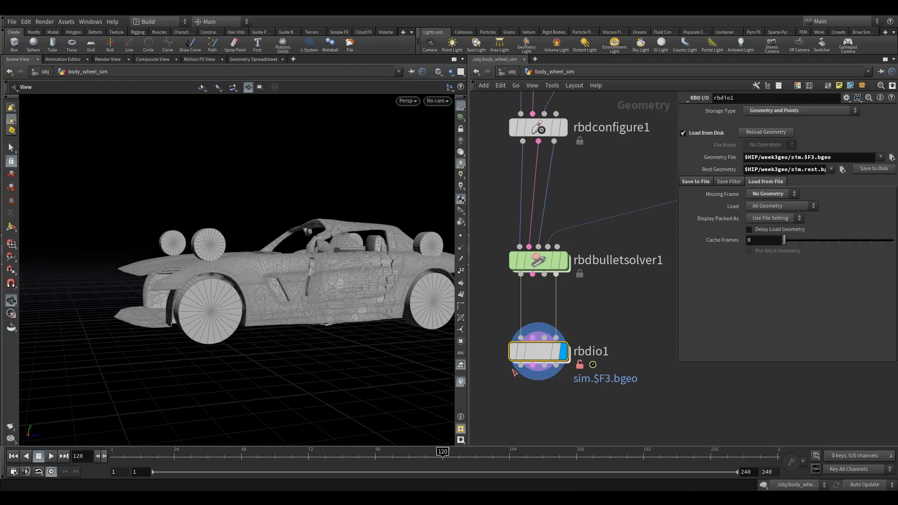
Add a Null node below rbdio1 and connect it to rbdio1's output.
middle_drag(473, 360, 494, 292)
key(Tab)
text(NU)
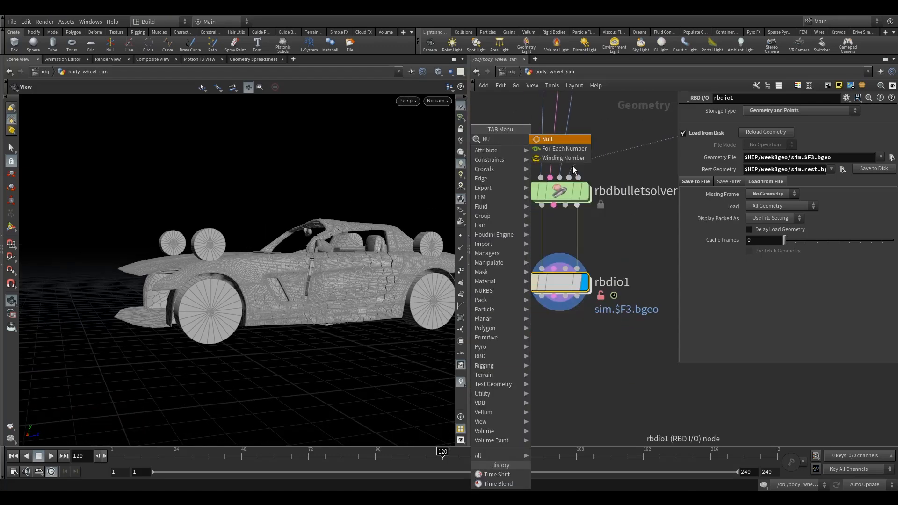
key(Return)
click(556, 381)
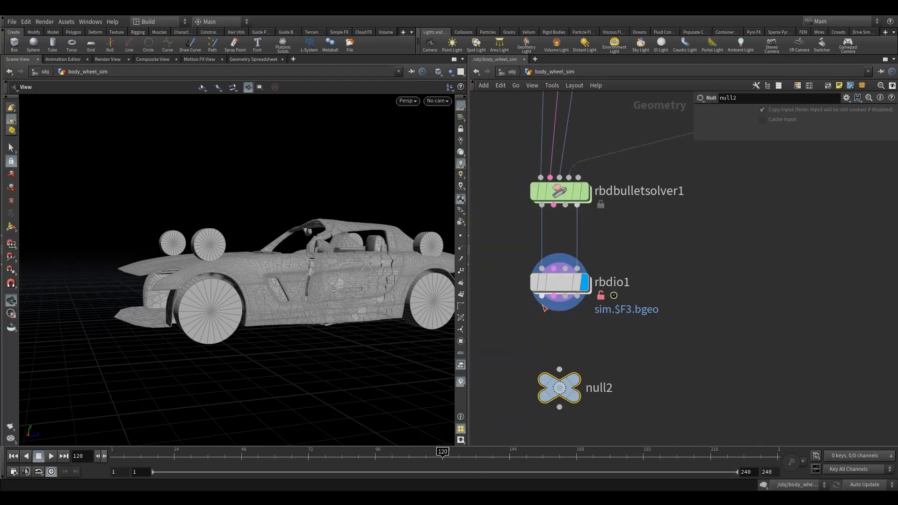
Rename the null as OUT_body_wheel_sim and make it the displayed node.
double_click(596, 387)
text(out_)
drag(613, 392, 539, 398)
text(OUT_body_w)
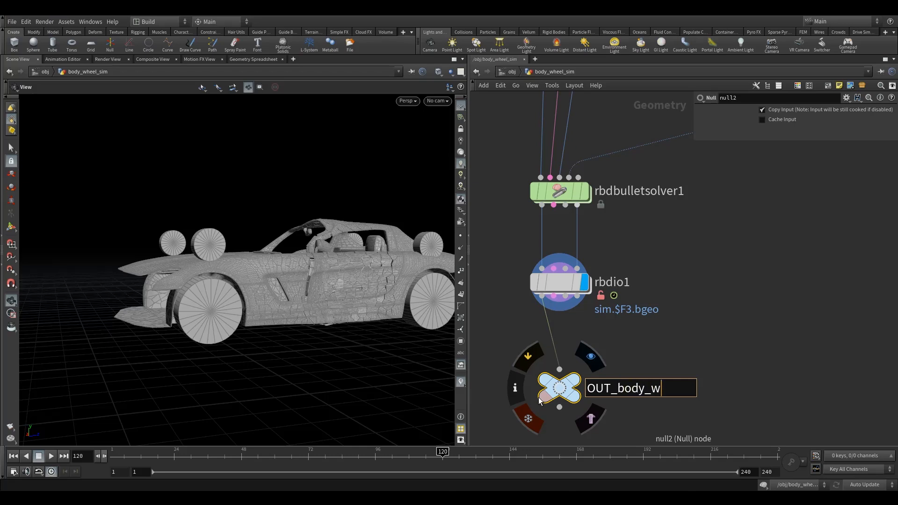
text(heel_sim)
key(Return)
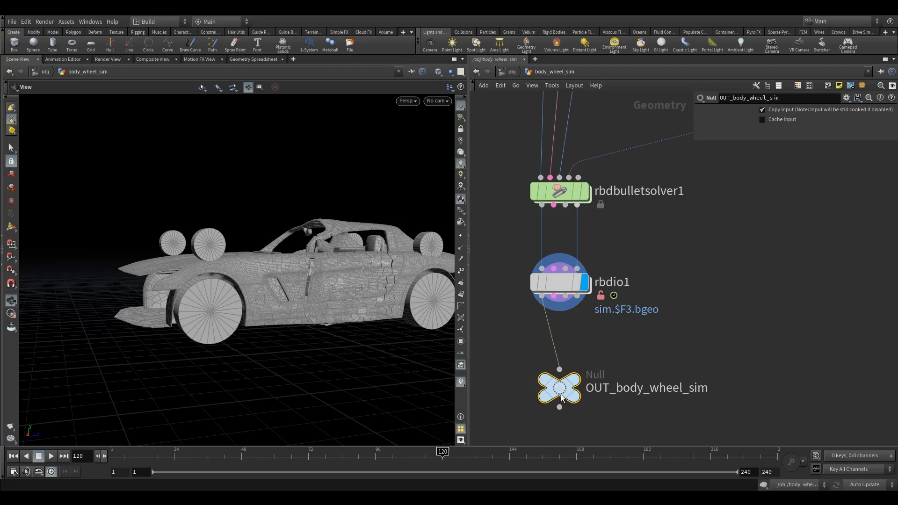
click(575, 391)
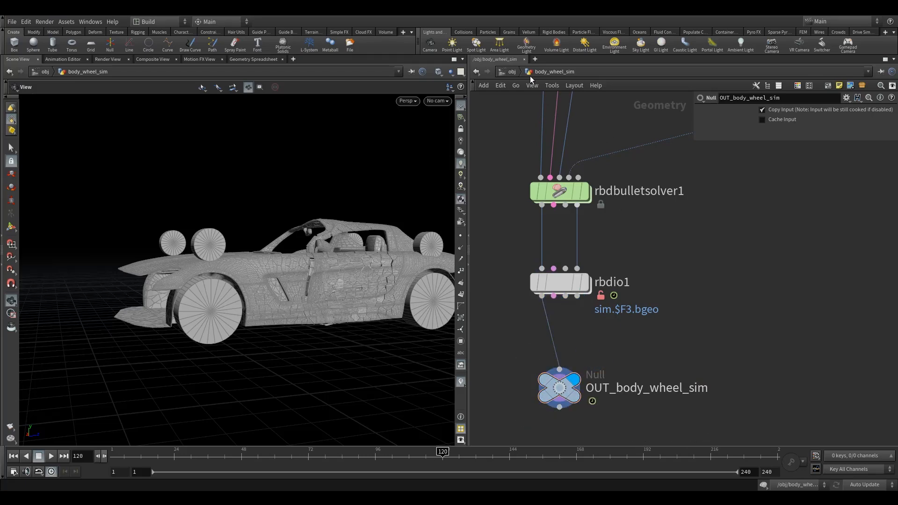
At object level, create a new Geometry object below body_wheel_sim.
key(u)
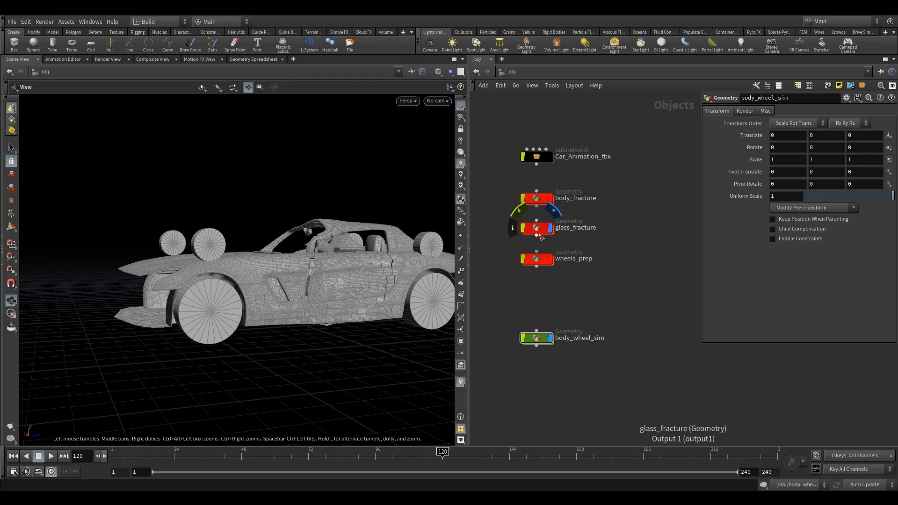
middle_drag(548, 289, 544, 211)
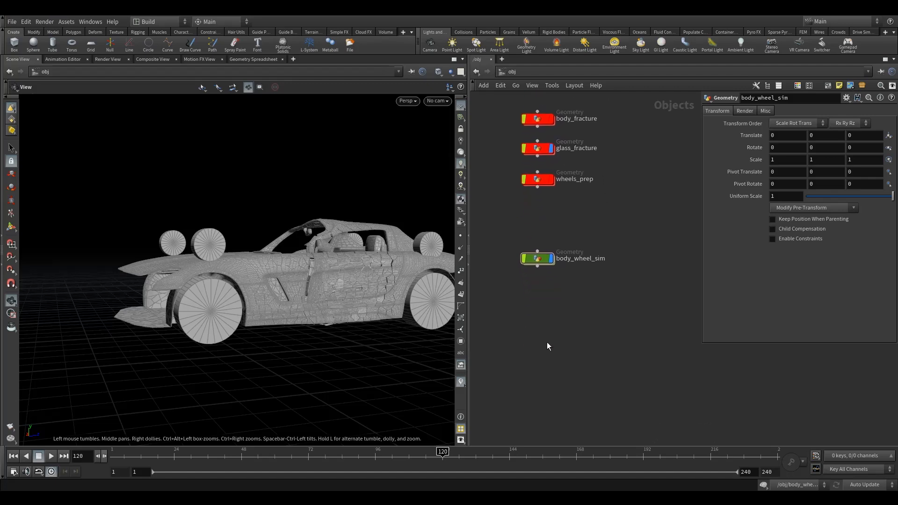
key(Tab)
text(ge)
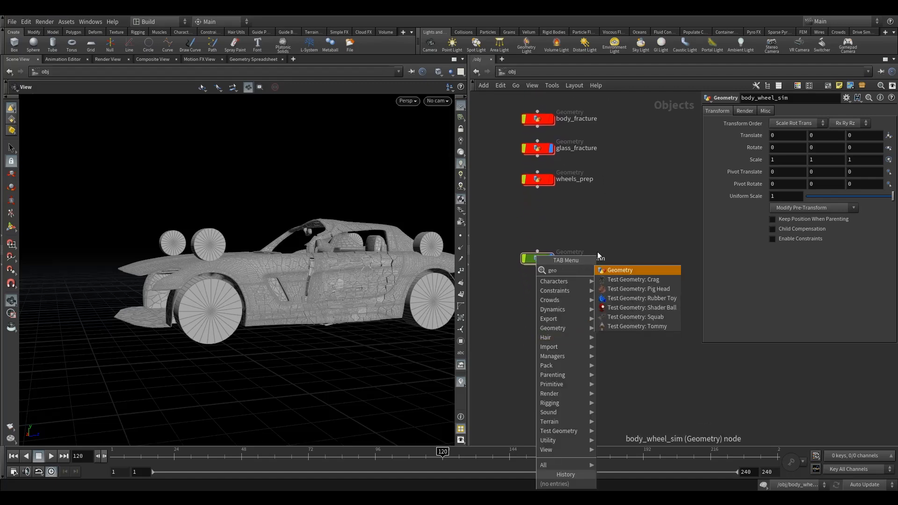
click(618, 271)
click(537, 317)
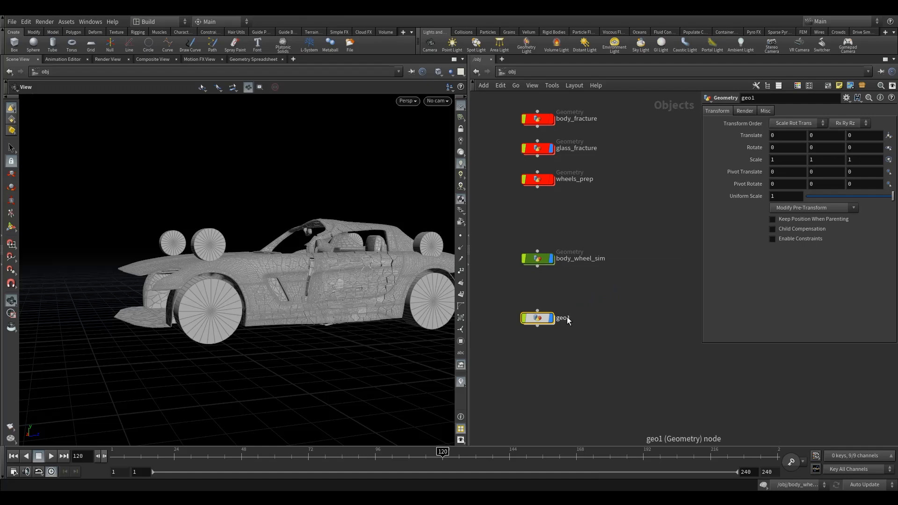
Rename the new geometry object as glass_sim and give it a green node color.
double_click(565, 319)
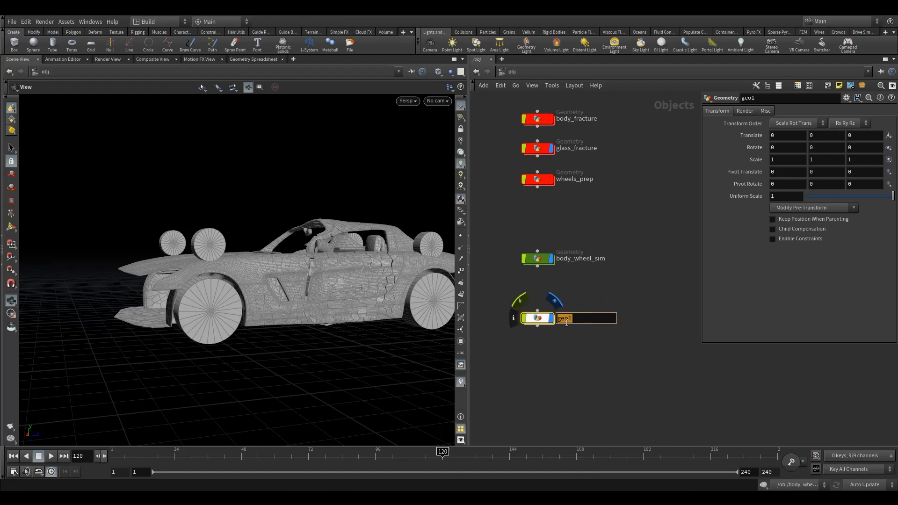
text(glass_sim)
key(Return)
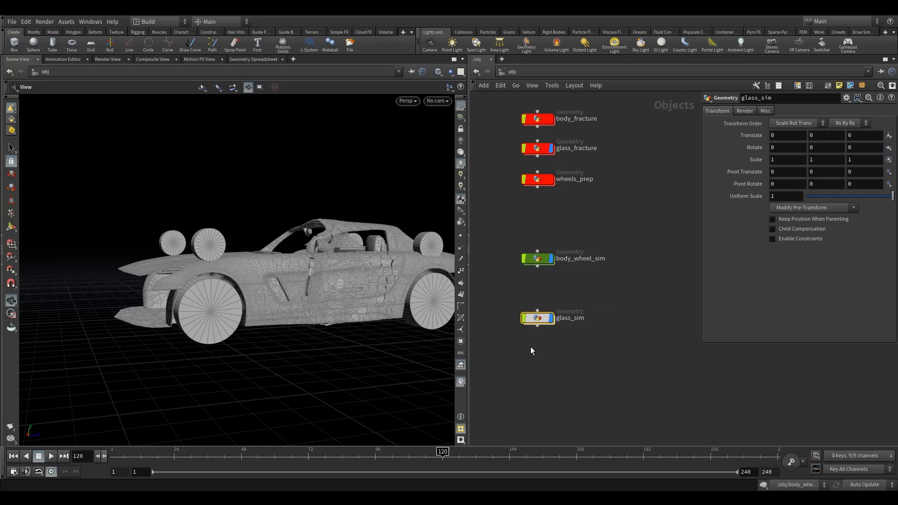
key(c)
click(834, 405)
click(543, 334)
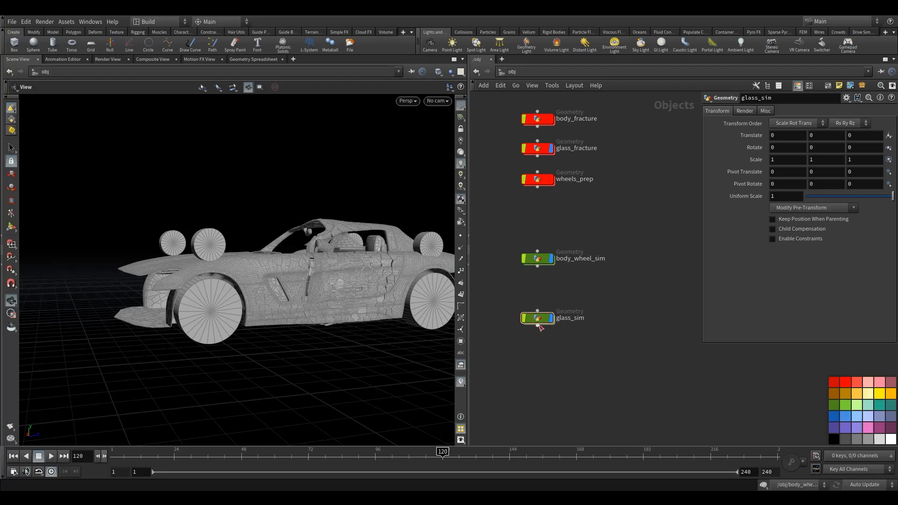
key(c)
Inside glass_sim, add an Object Merge node.
double_click(540, 319)
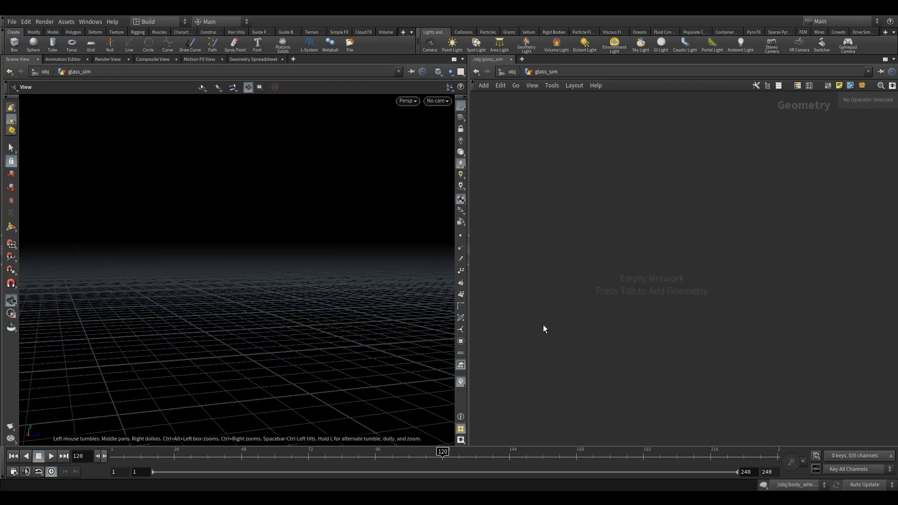
key(Tab)
text(om)
click(627, 130)
click(574, 236)
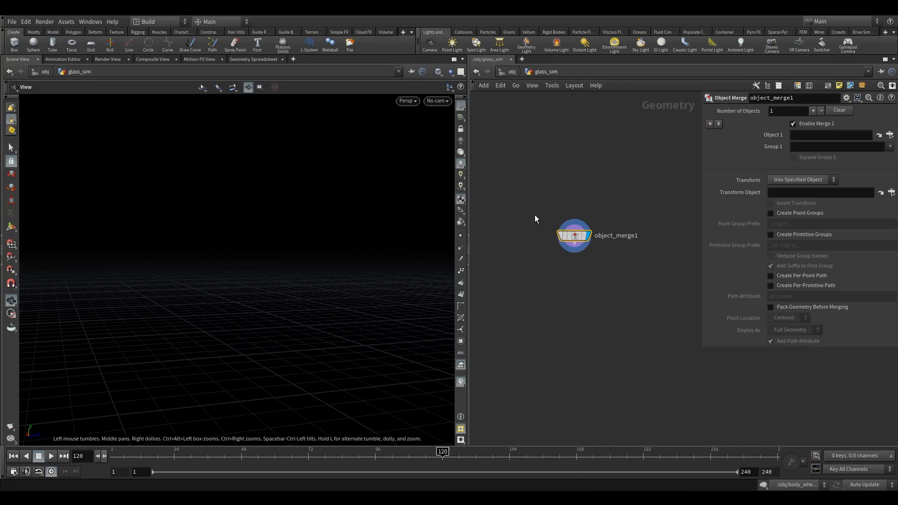
Set the Object Merge's Object 1 to the OUT_body_wheel_sim null inside body_wheel_sim.
click(890, 134)
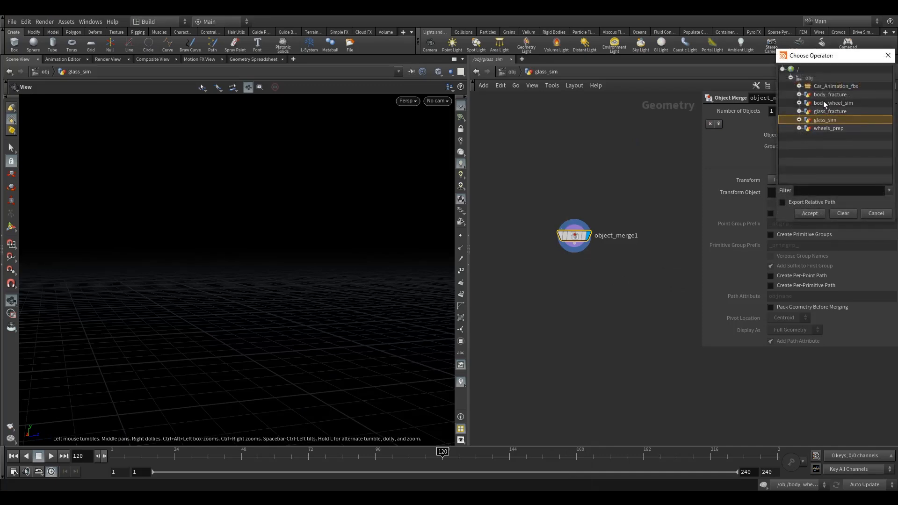
click(800, 103)
click(847, 112)
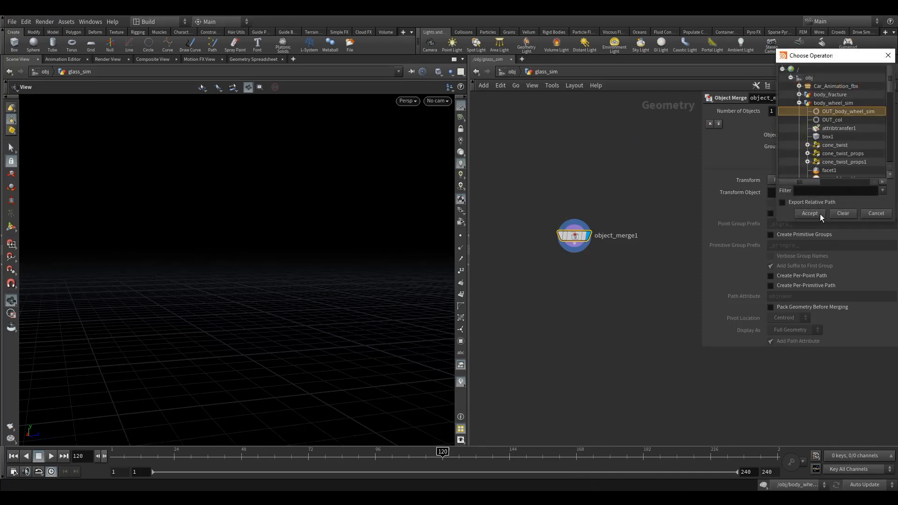
click(810, 213)
Check the merged car geometry in the viewport at frame 108, then return to the object level.
click(409, 458)
drag(281, 262, 213, 204)
click(510, 72)
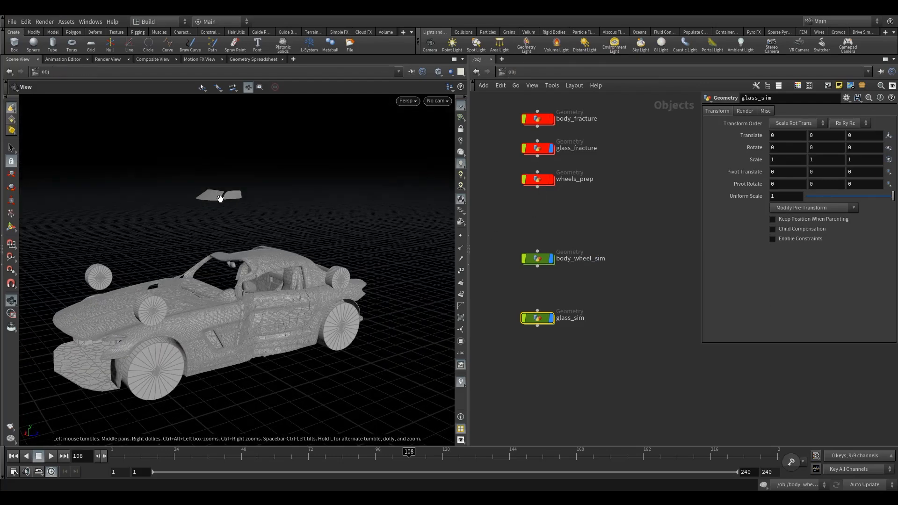